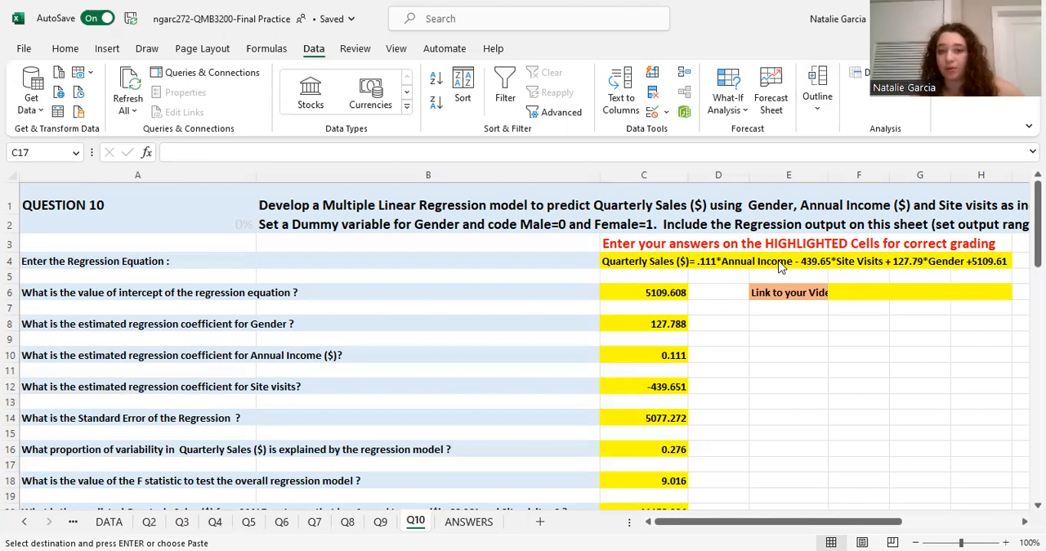
Review the Question 10 instructions, highlighted answers, regression output and the source data columns M to P on the Q10 sheet.
scroll(778, 265, right, 5)
scroll(588, 278, left, 4)
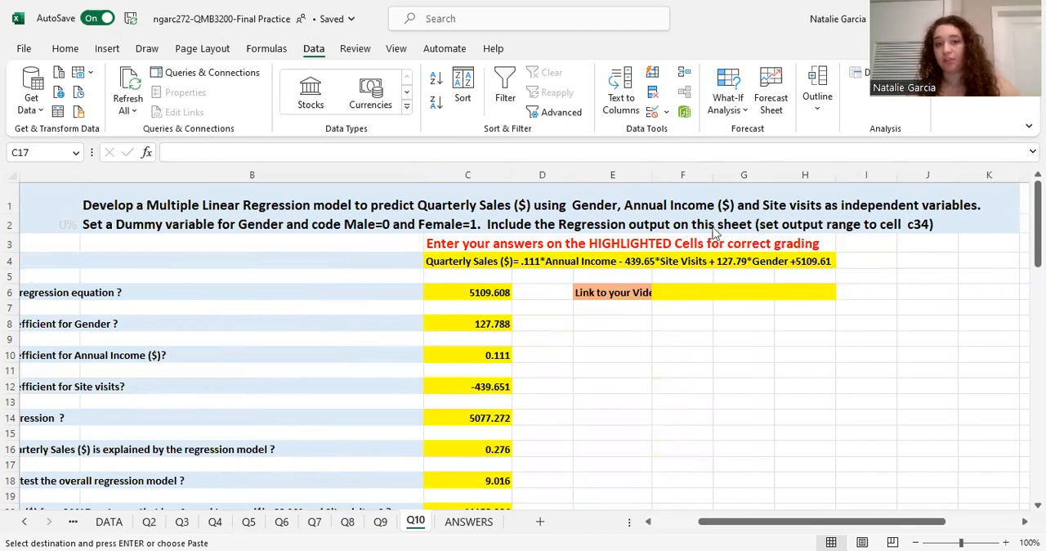
scroll(927, 296, down, 3)
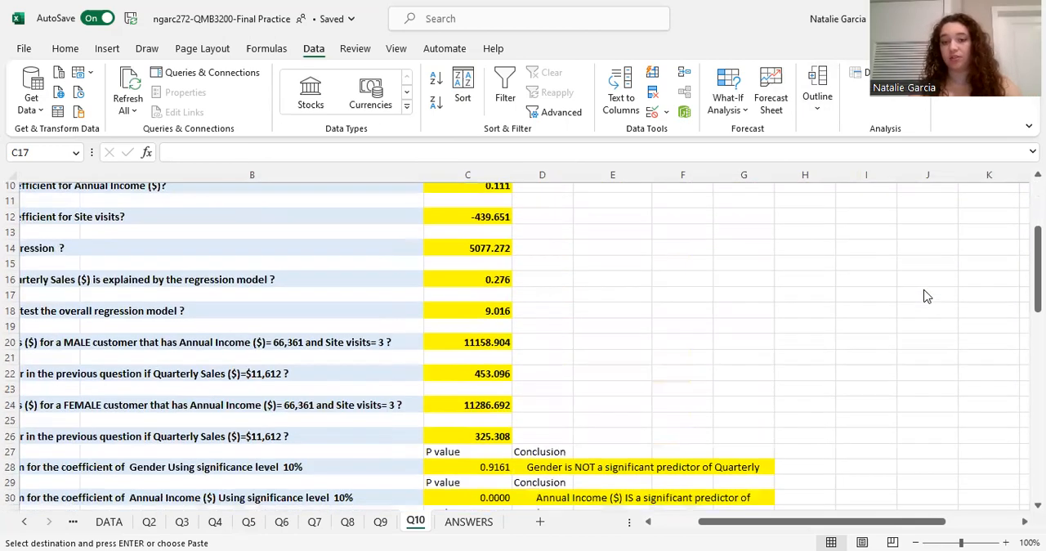
scroll(461, 342, left, 3)
scroll(620, 371, down, 5)
scroll(619, 371, down, 3)
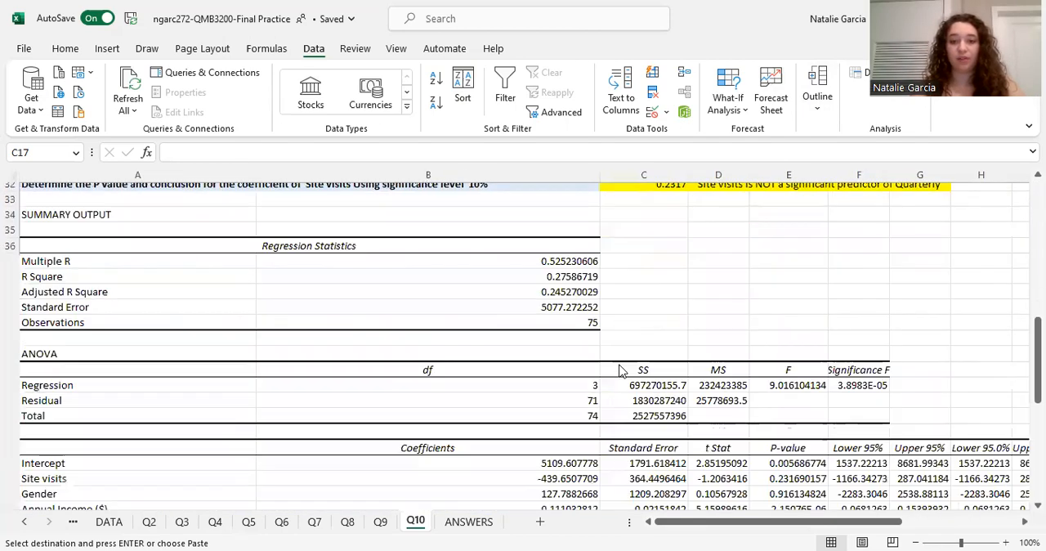
scroll(619, 371, up, 10)
scroll(842, 346, right, 5)
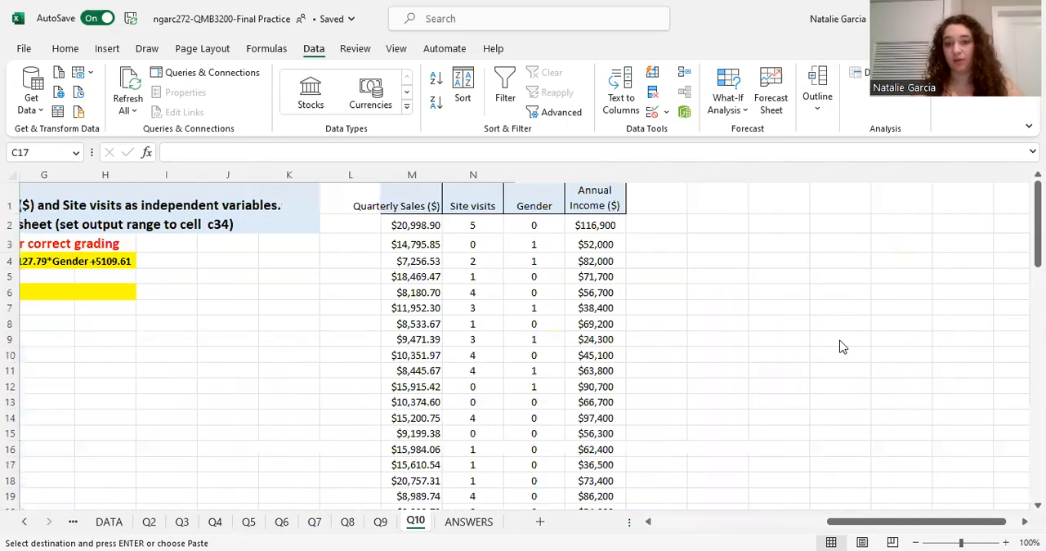
scroll(528, 322, left, 5)
scroll(528, 322, down, 7)
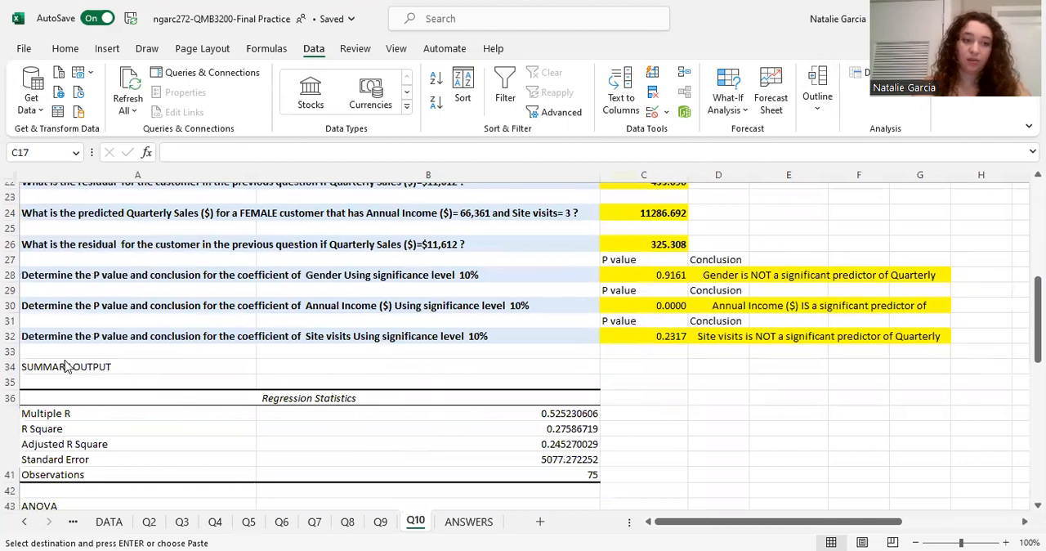
Move the regression summary output in A34:I53 on the Q10 sheet so that it starts at cell C34.
drag(65, 366, 828, 415)
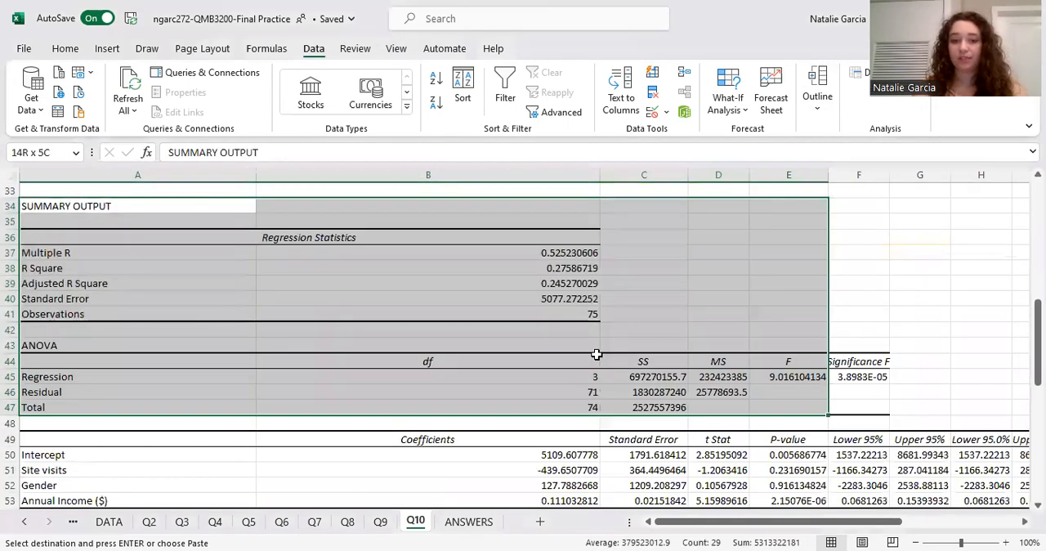
key(ctrl+v)
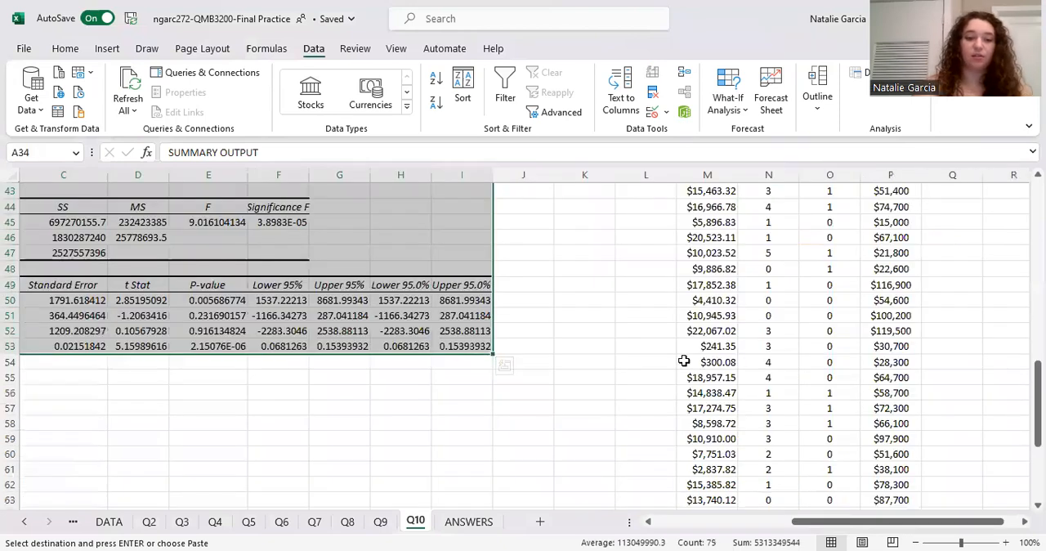
click(504, 365)
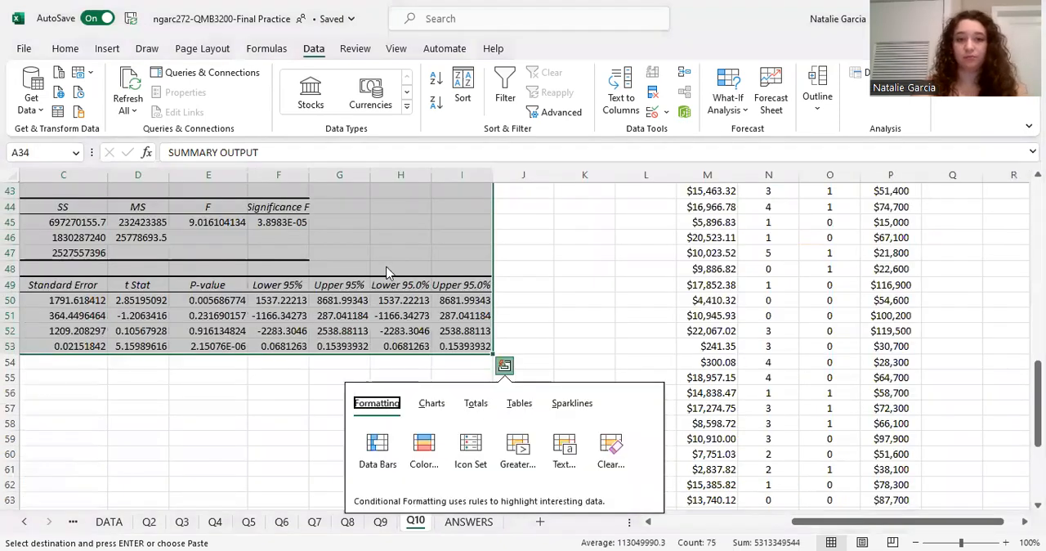
right_click(387, 272)
click(425, 90)
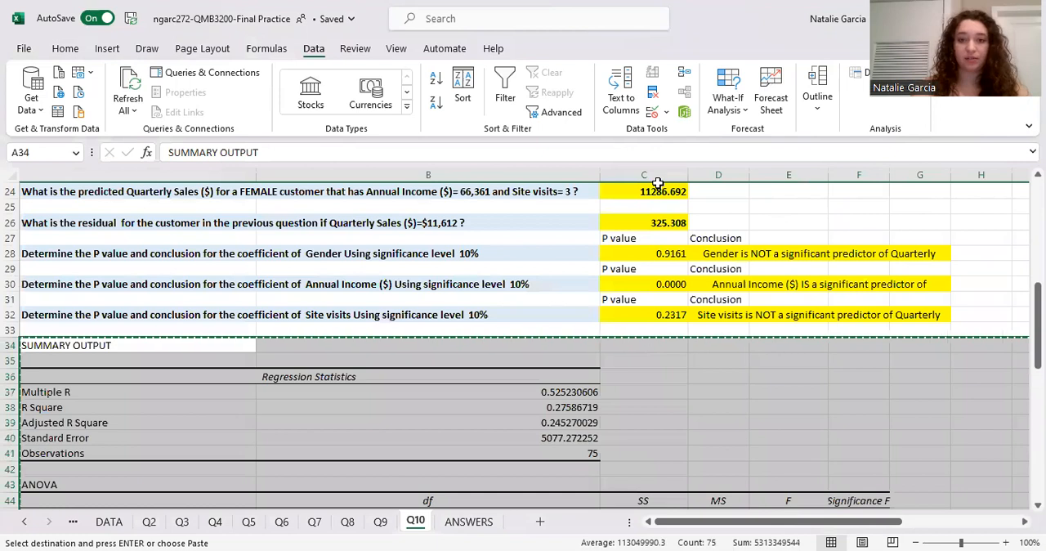
click(647, 346)
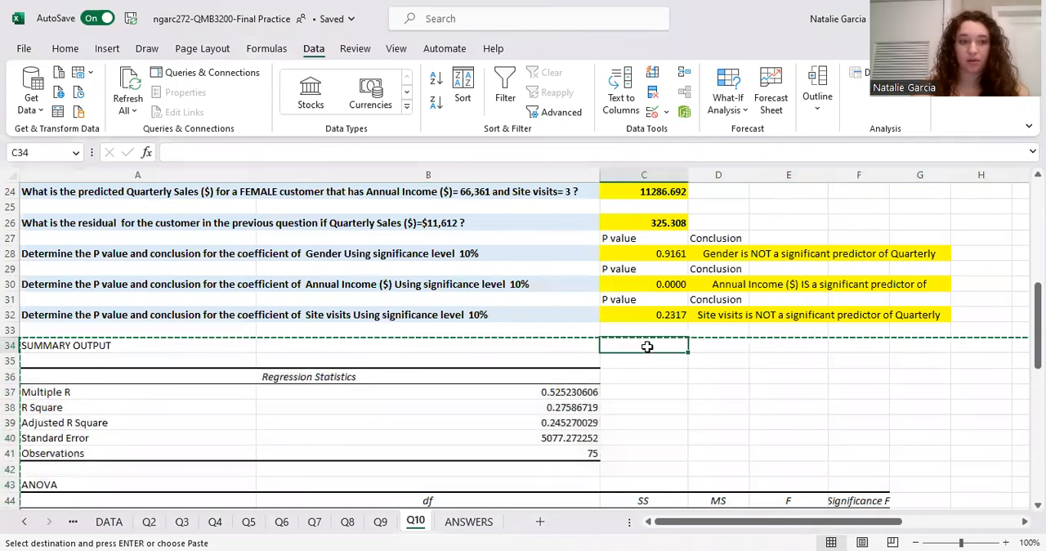
key(ctrl+v)
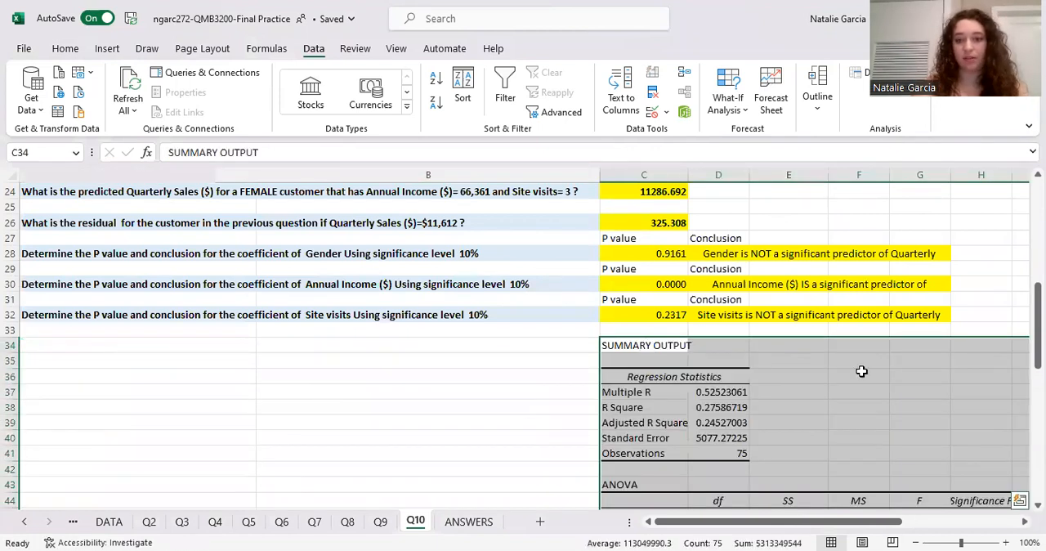
scroll(859, 369, right, 5)
scroll(630, 328, down, 7)
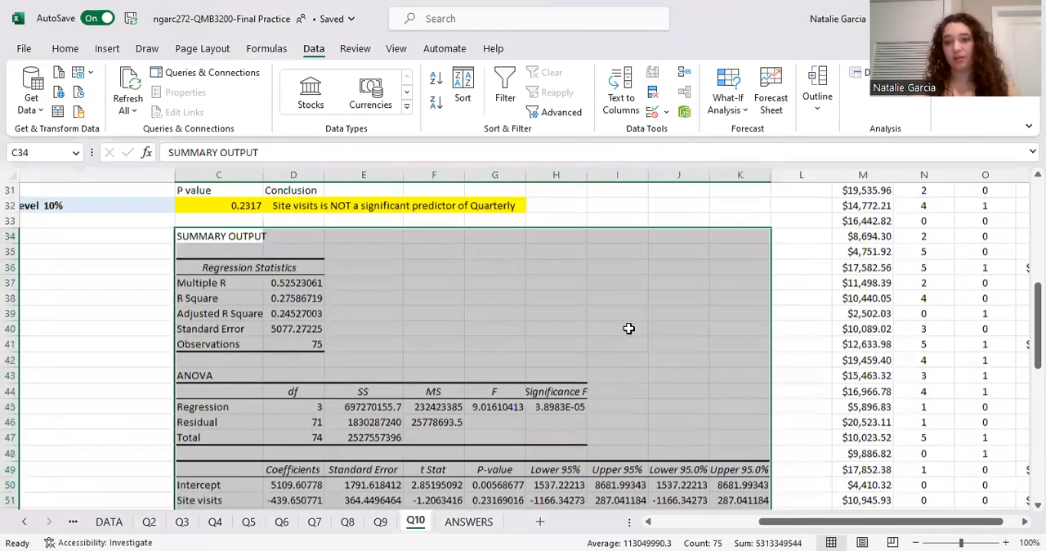
click(661, 452)
Copy the Gender column, including its header, from G1:G76 on the DATA sheet.
scroll(667, 360, up, 15)
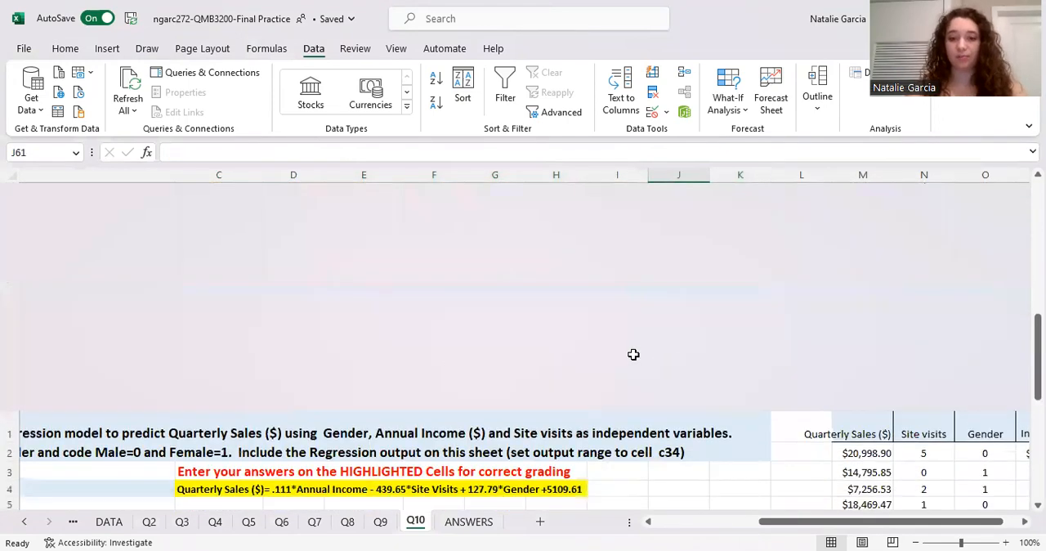
scroll(610, 434, left, 3)
scroll(566, 370, left, 5)
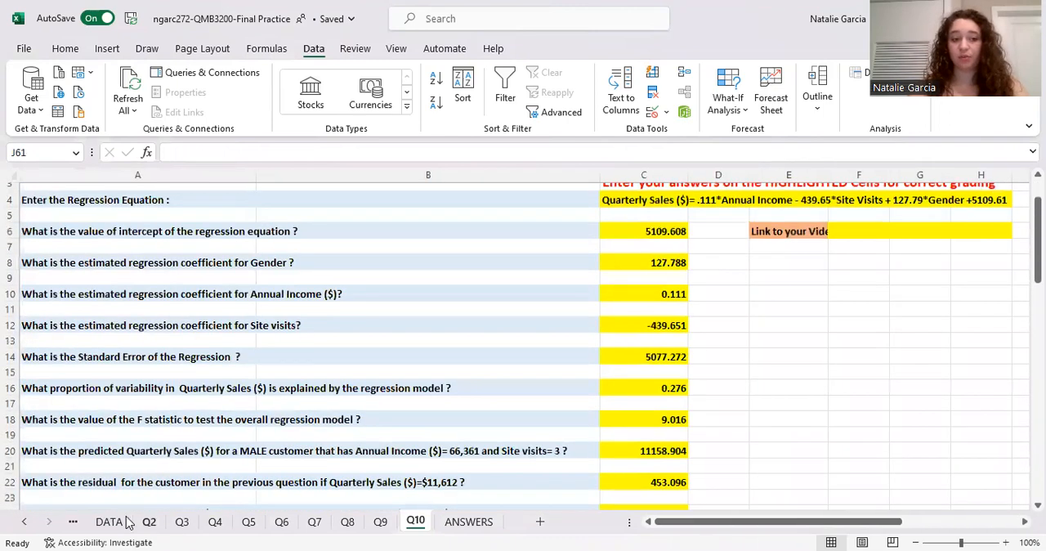
click(126, 521)
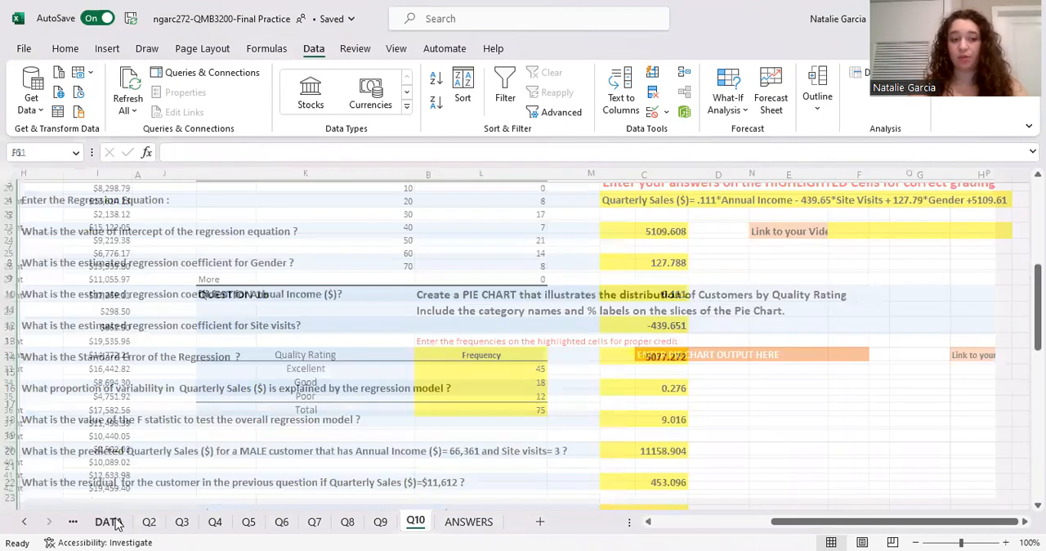
scroll(283, 329, left, 8)
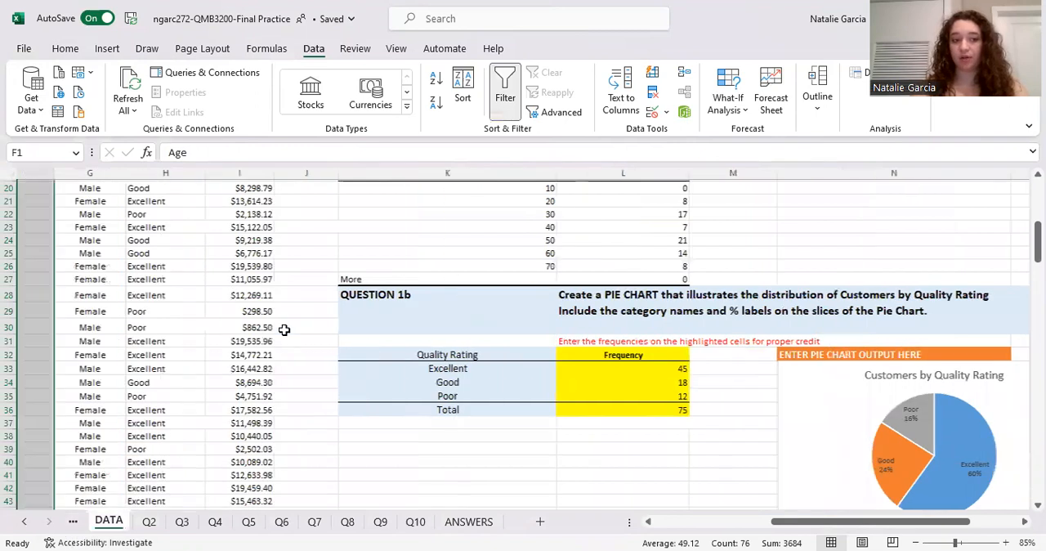
scroll(398, 327, up, 7)
drag(545, 242, 552, 476)
key(ctrl+c)
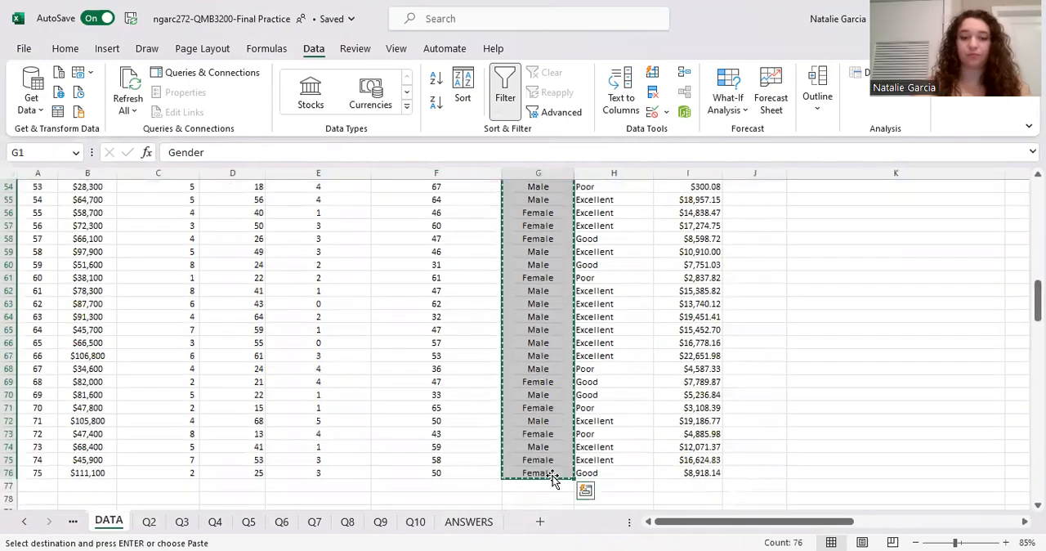
Paste the copied Gender column into the Q10 sheet starting at cell R1.
click(384, 522)
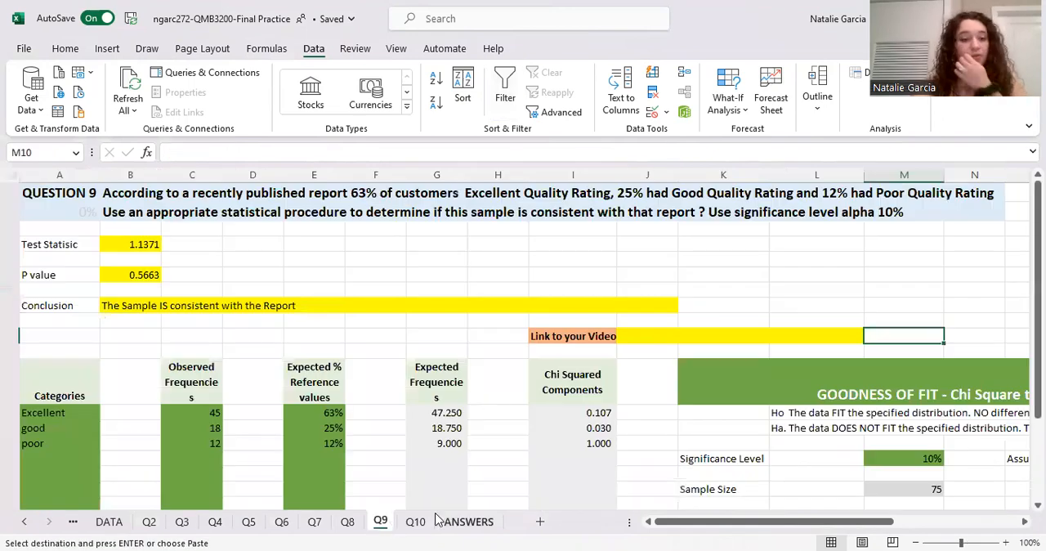
click(418, 521)
scroll(743, 411, right, 10)
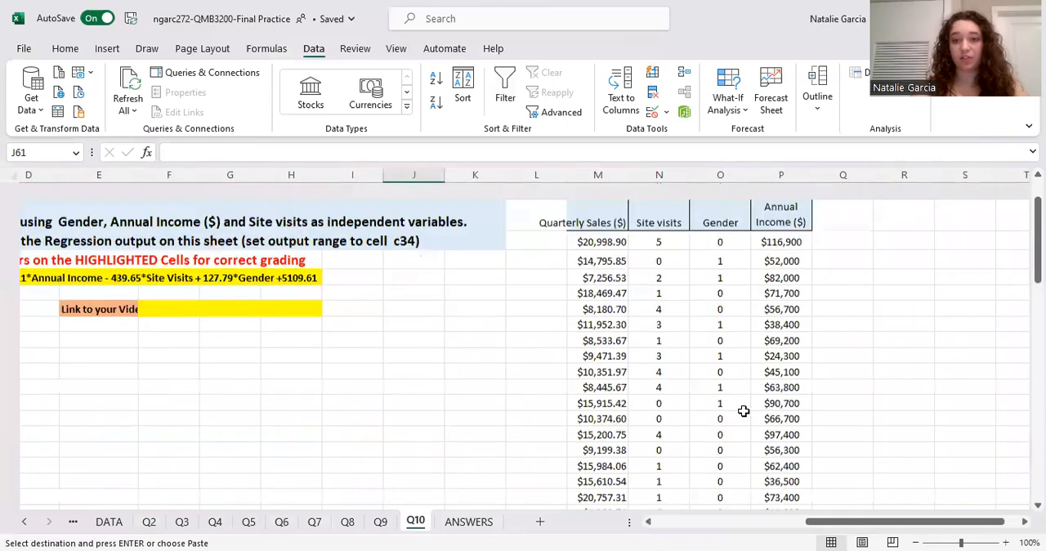
click(916, 198)
key(ctrl+v)
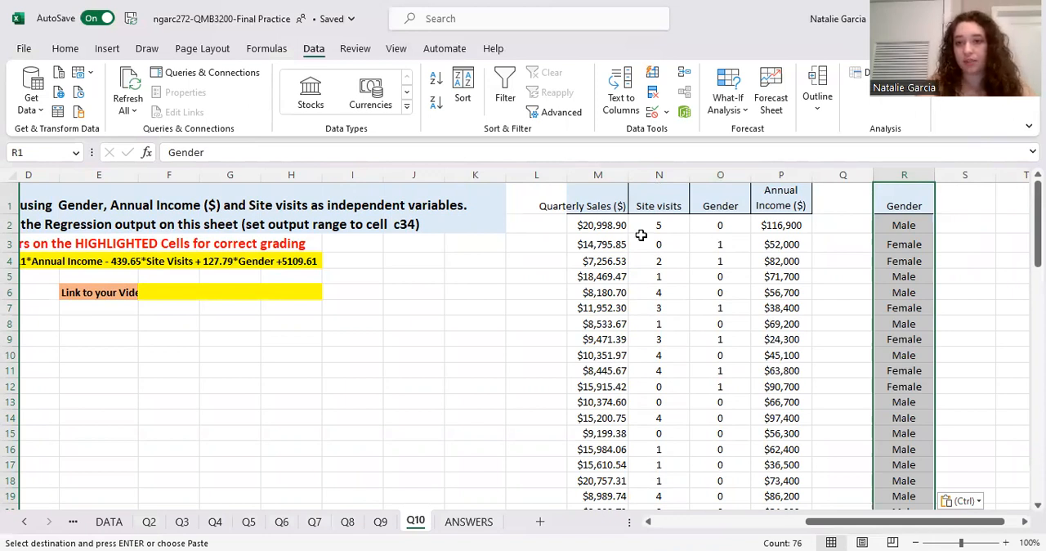
Replace every "female" with 1 in the pasted Gender column R1:R76.
click(916, 222)
drag(913, 205, 922, 491)
scroll(523, 343, down, 1)
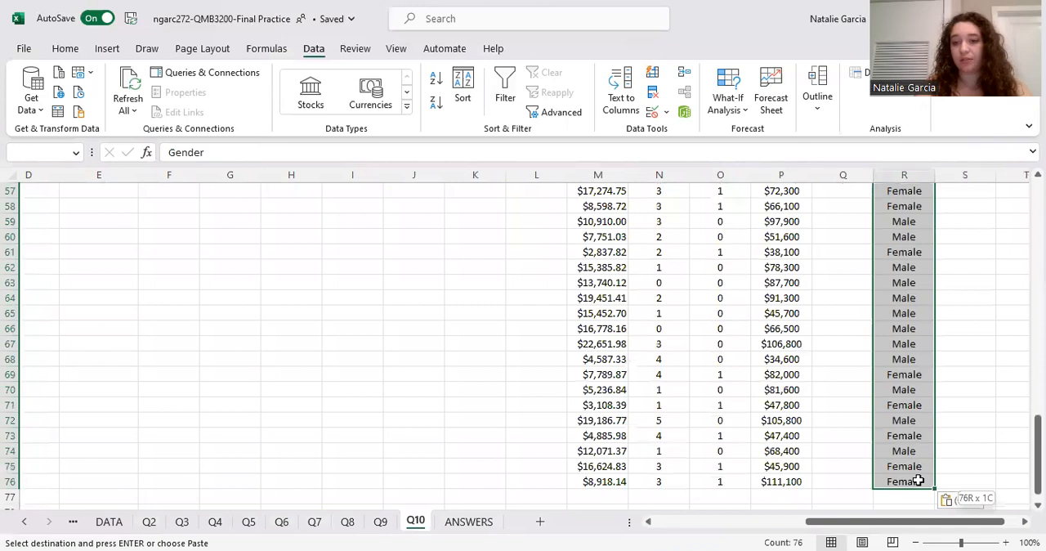
key(ctrl+v)
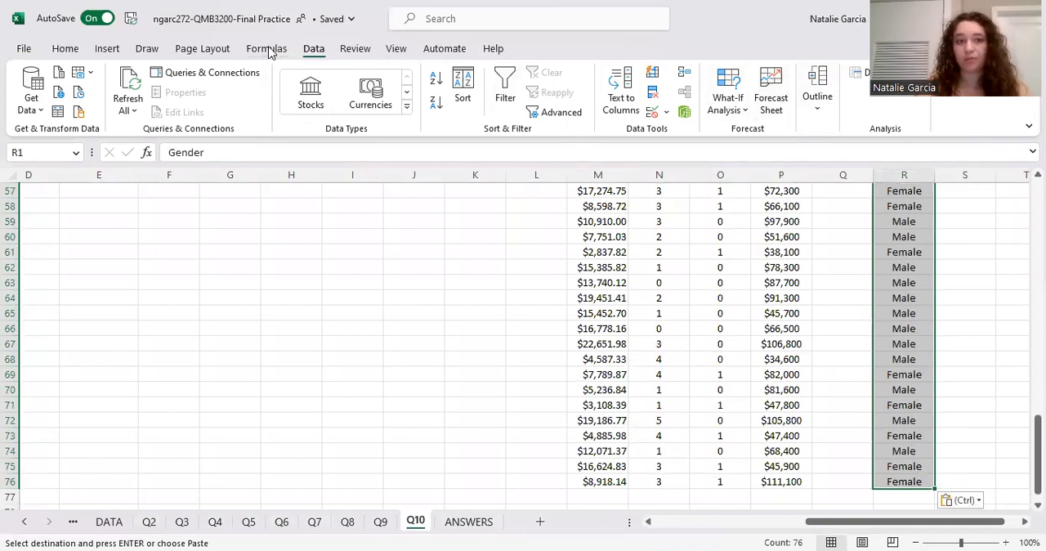
click(71, 51)
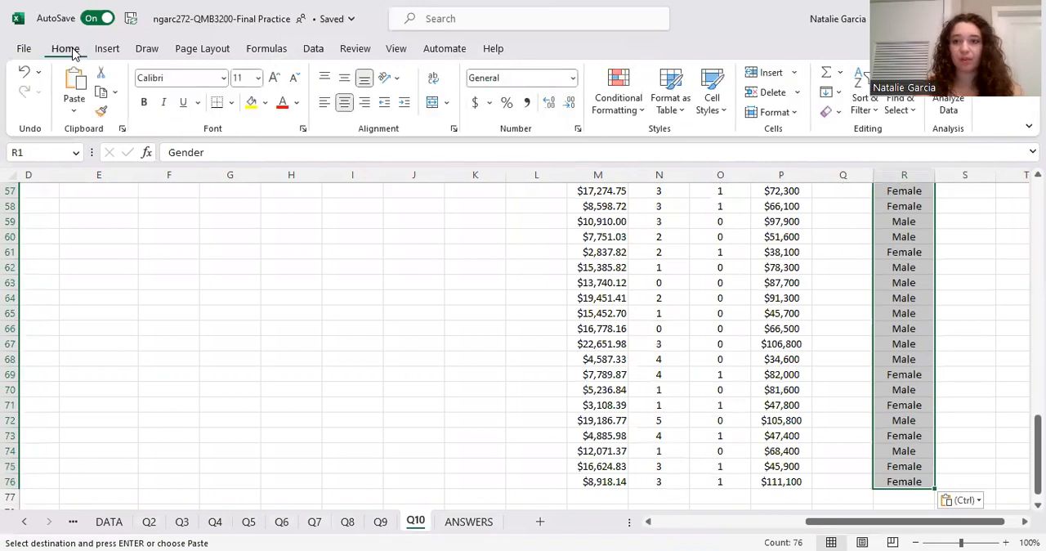
click(899, 106)
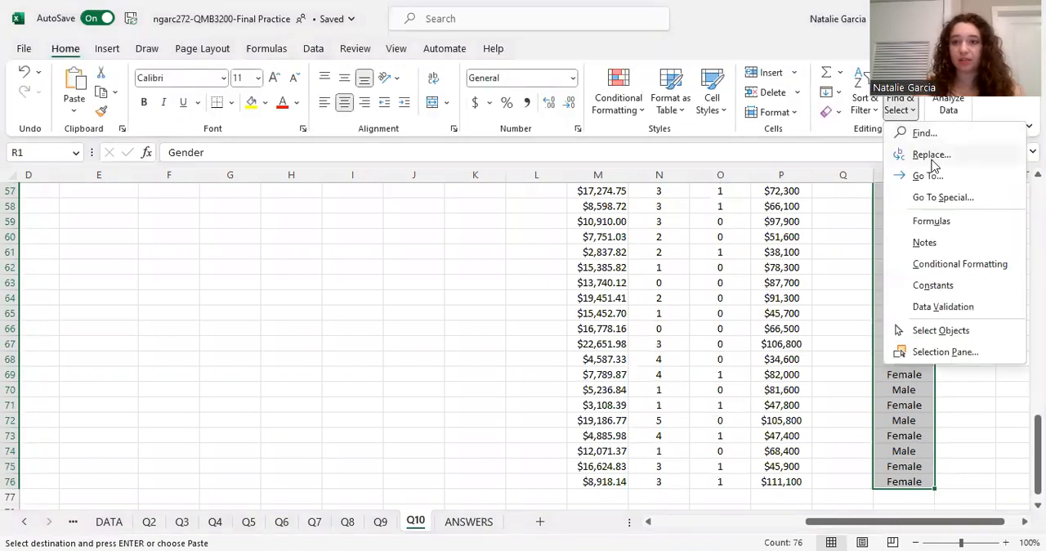
click(932, 160)
click(426, 420)
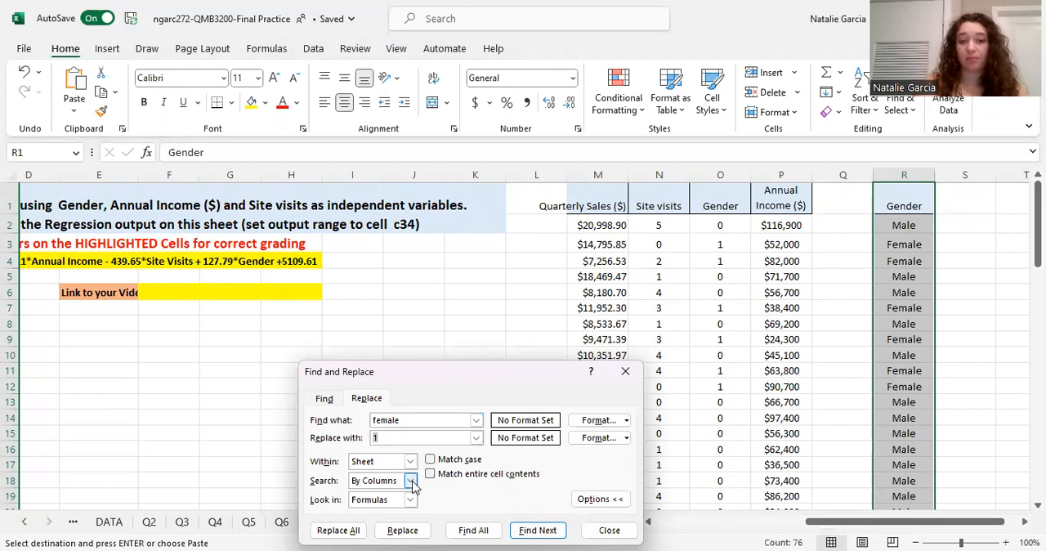
click(347, 529)
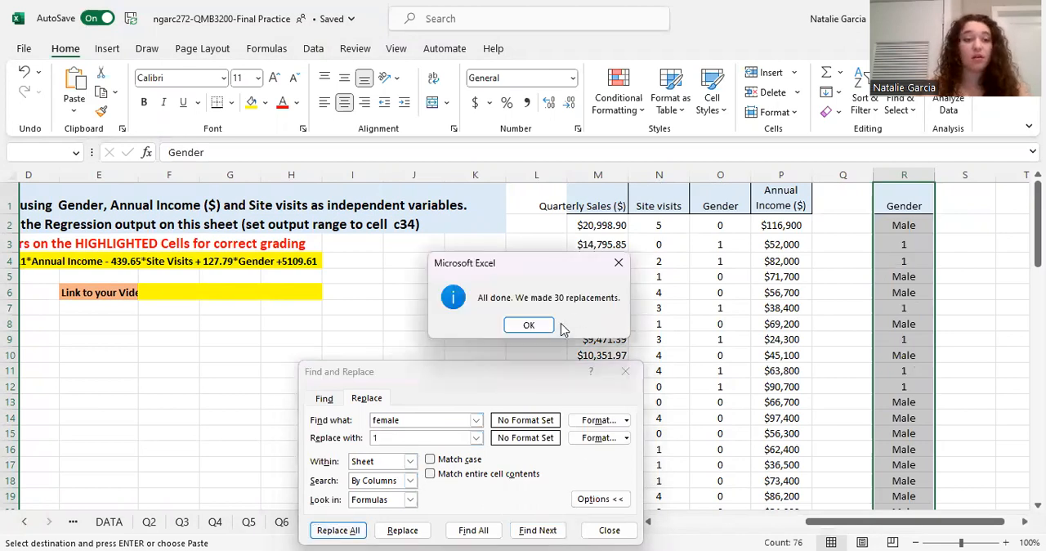
click(529, 324)
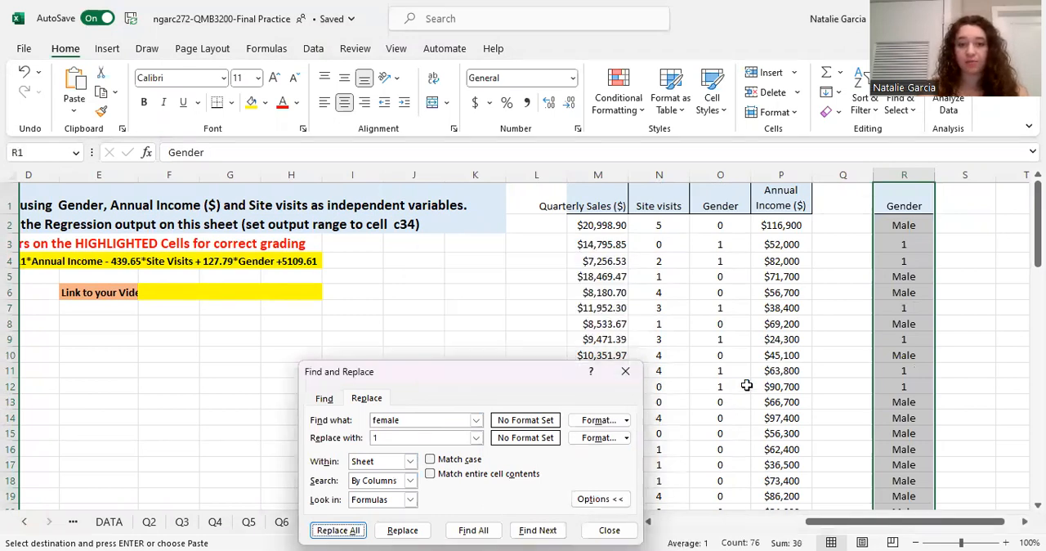
Replace every "male" with 0 in the pasted Gender column and close the Find and Replace dialog.
click(452, 420)
key(BackSpace)
key(BackSpace)
key(BackSpace)
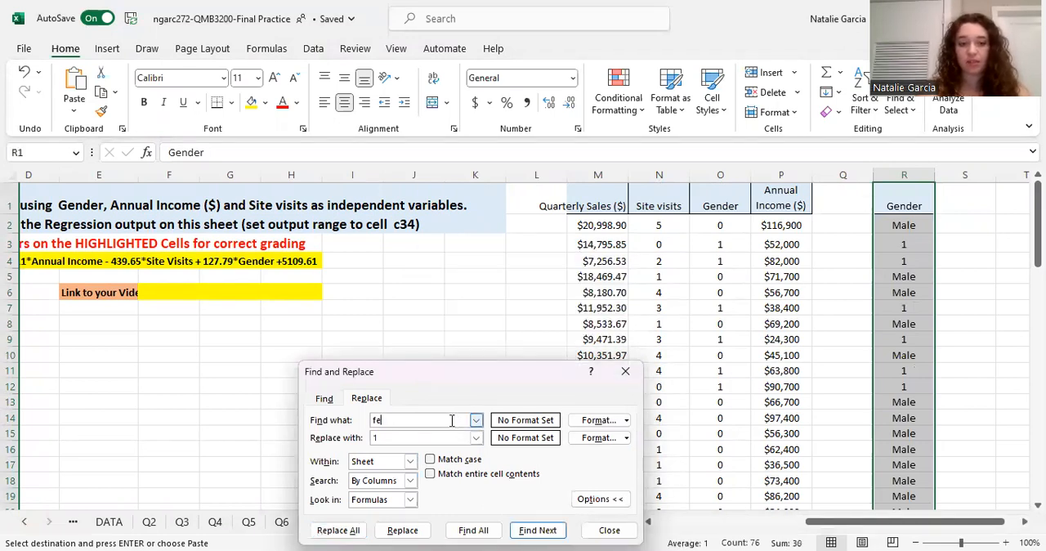
text(male)
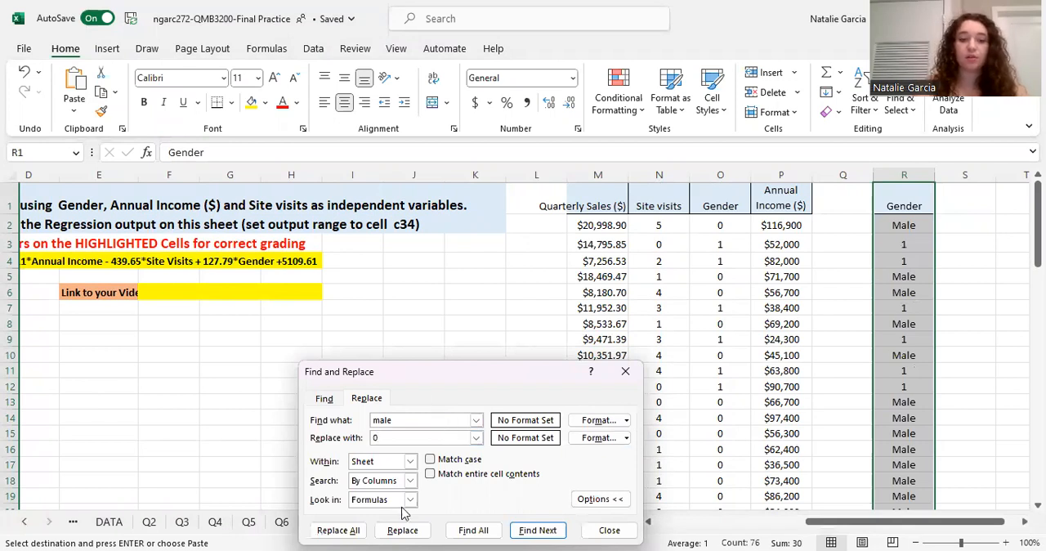
click(353, 530)
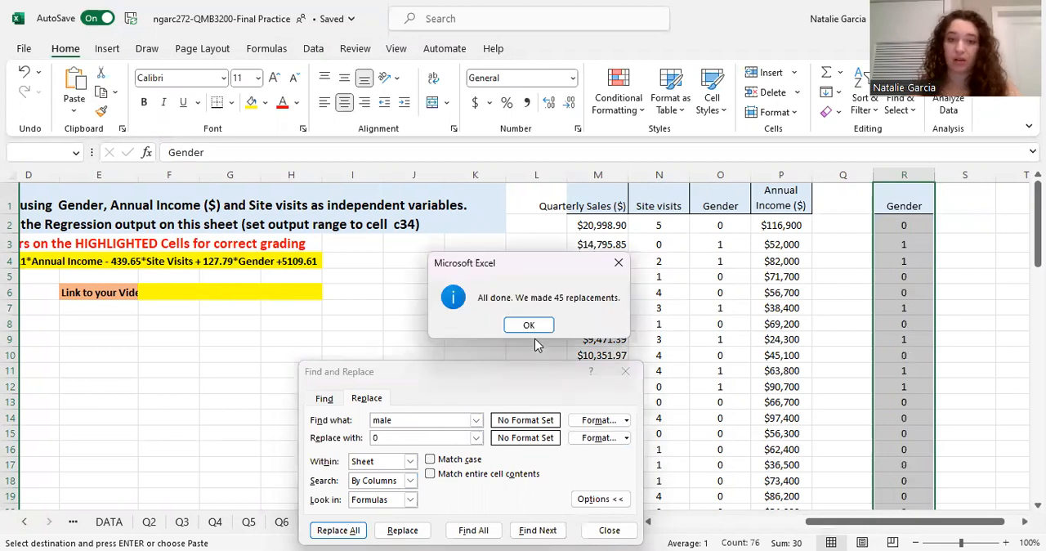
click(529, 325)
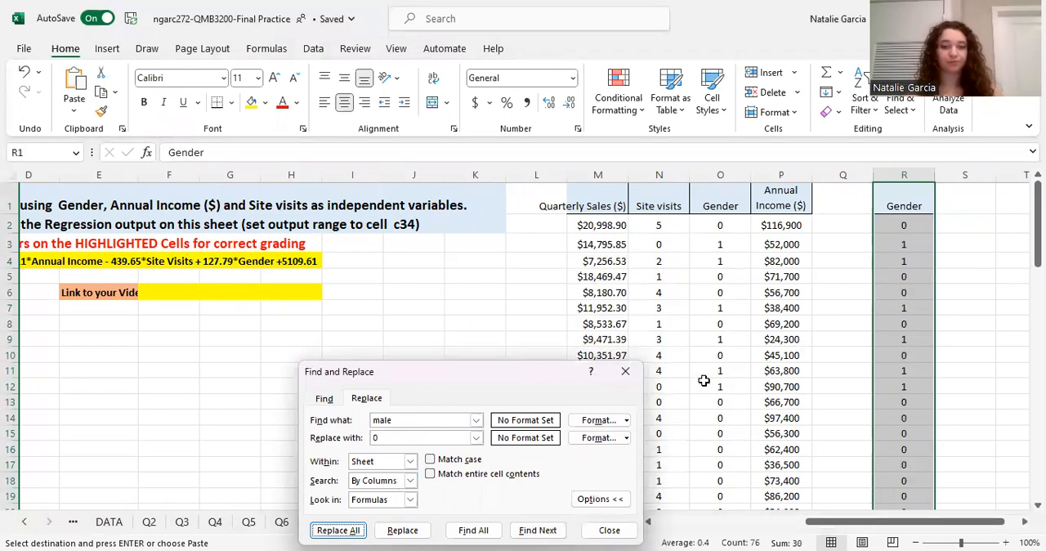
click(625, 372)
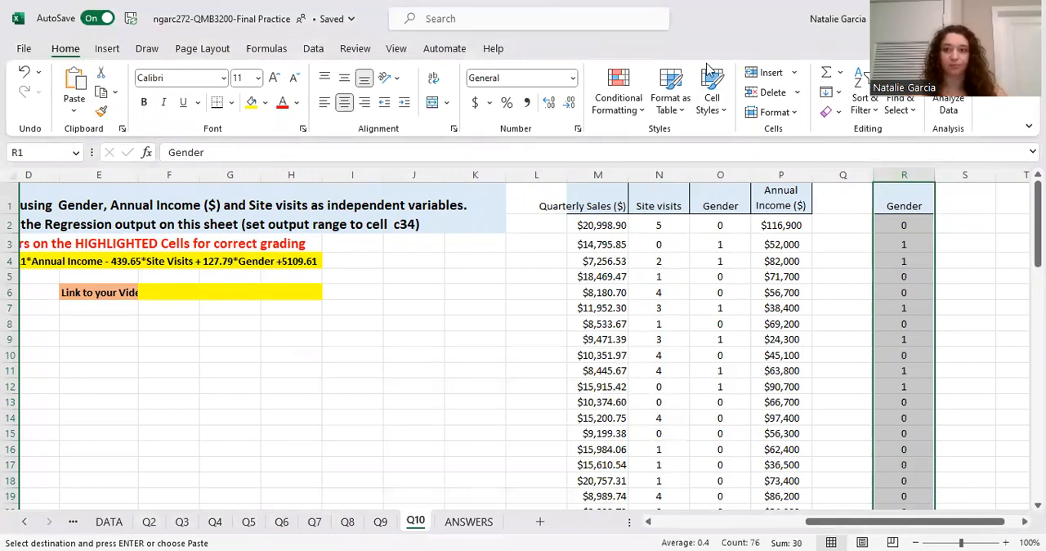
Delete the recoded Gender practice cells R1:R76 on the Q10 sheet, shifting the remaining cells left.
scroll(920, 193, down, 3)
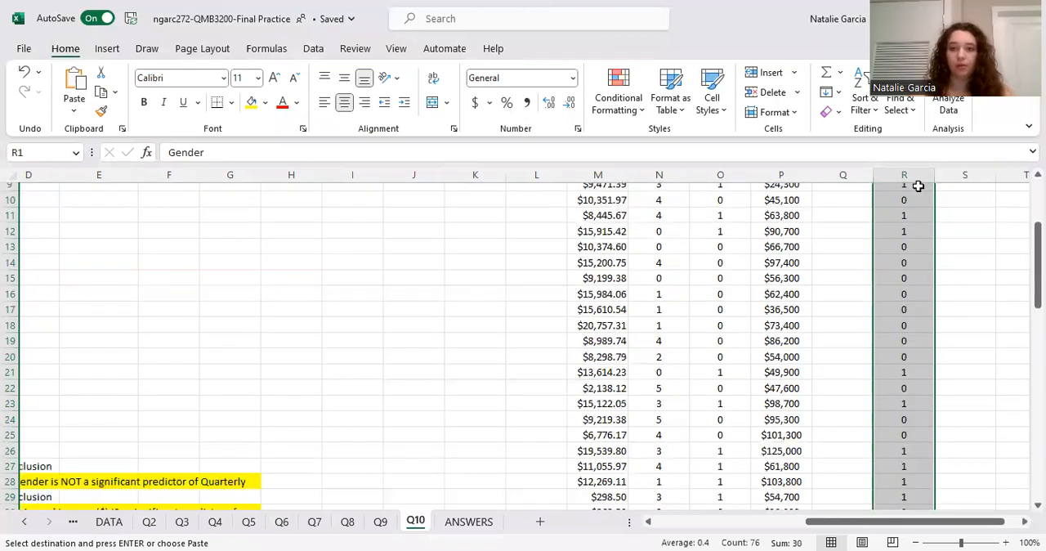
right_click(915, 243)
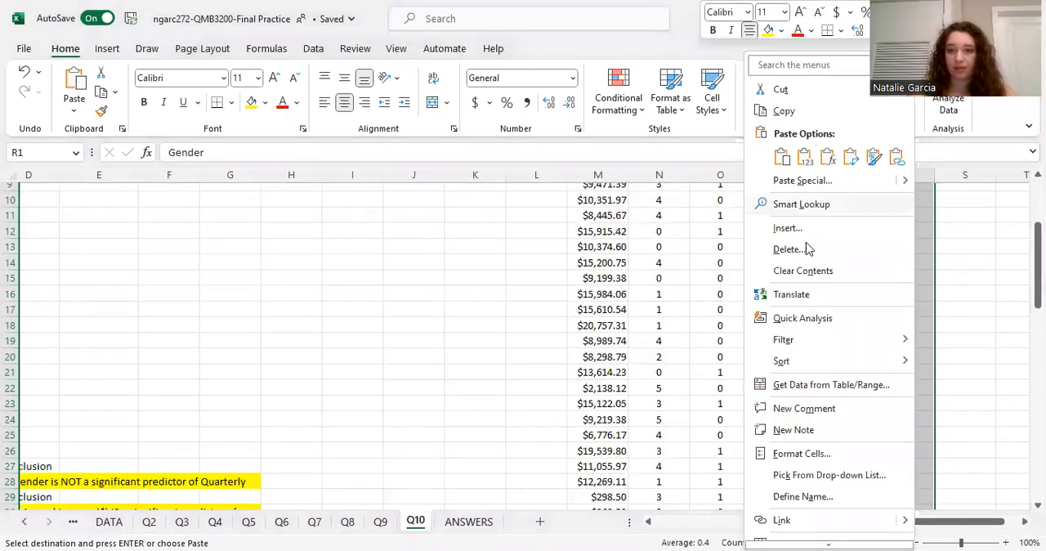
click(789, 249)
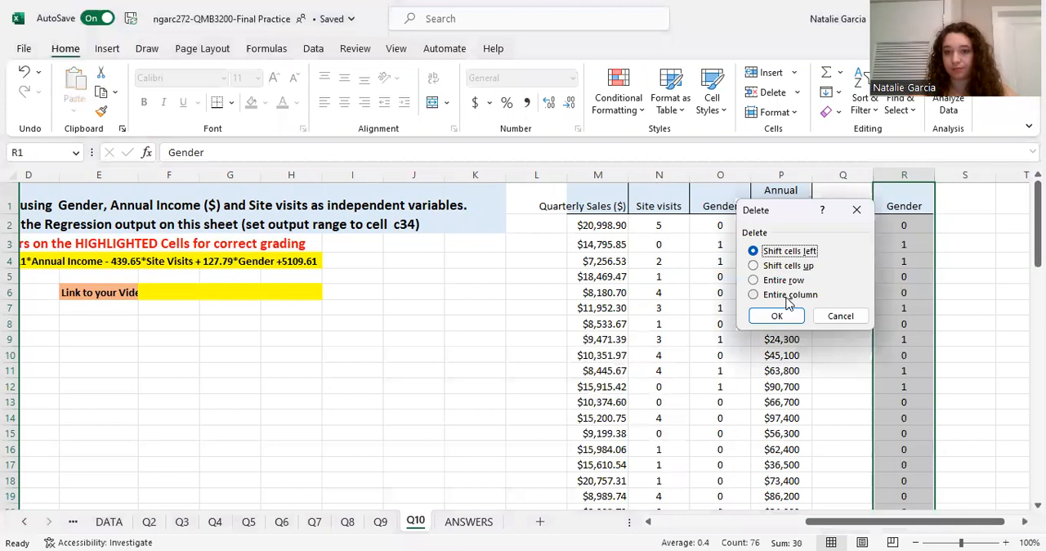
key(Return)
scroll(822, 343, down, 3)
scroll(822, 343, up, 3)
Start a Regression data analysis and clear the previously entered Input Y and Input X ranges.
scroll(646, 315, left, 5)
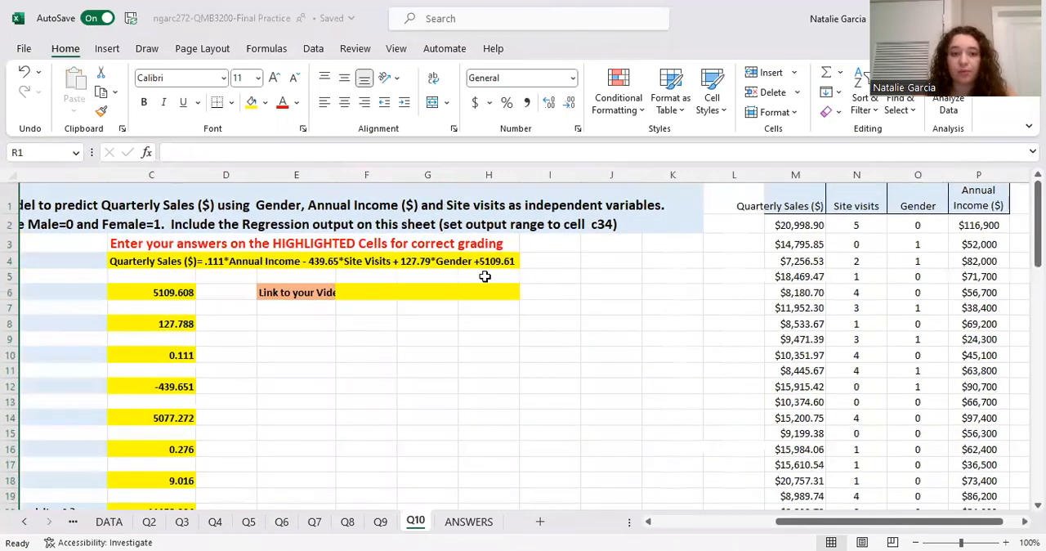
scroll(483, 273, left, 4)
scroll(859, 315, right, 5)
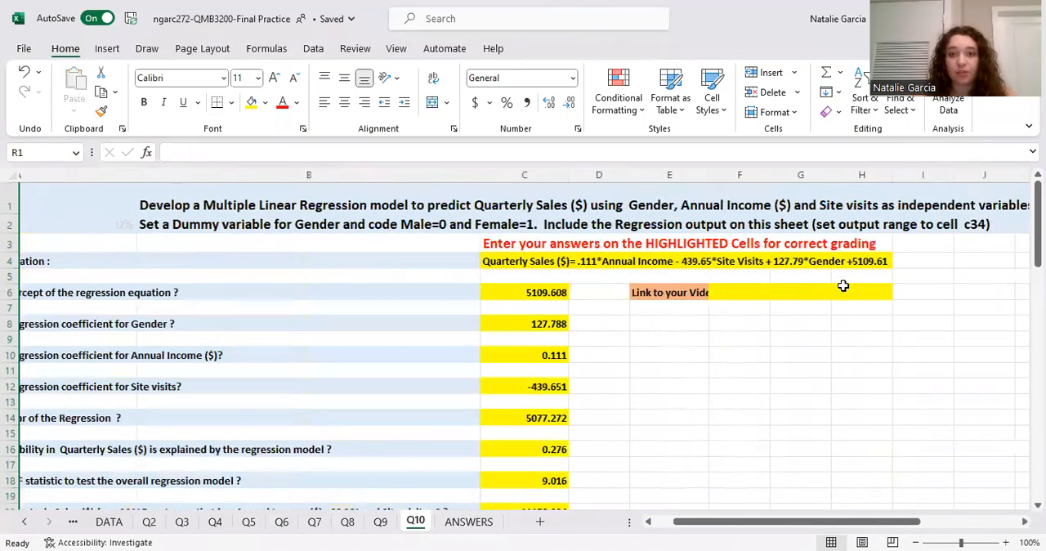
scroll(899, 261, right, 2)
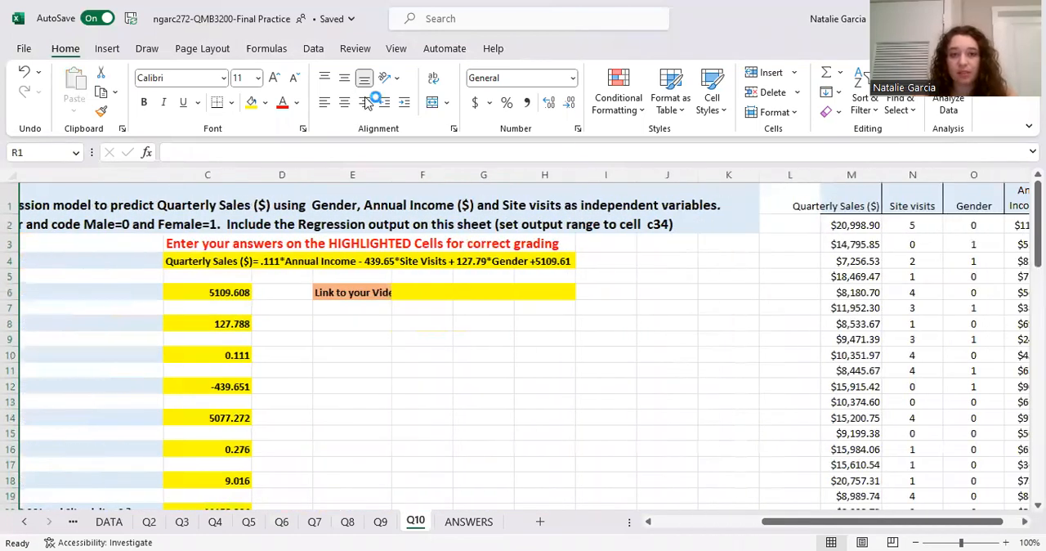
click(319, 51)
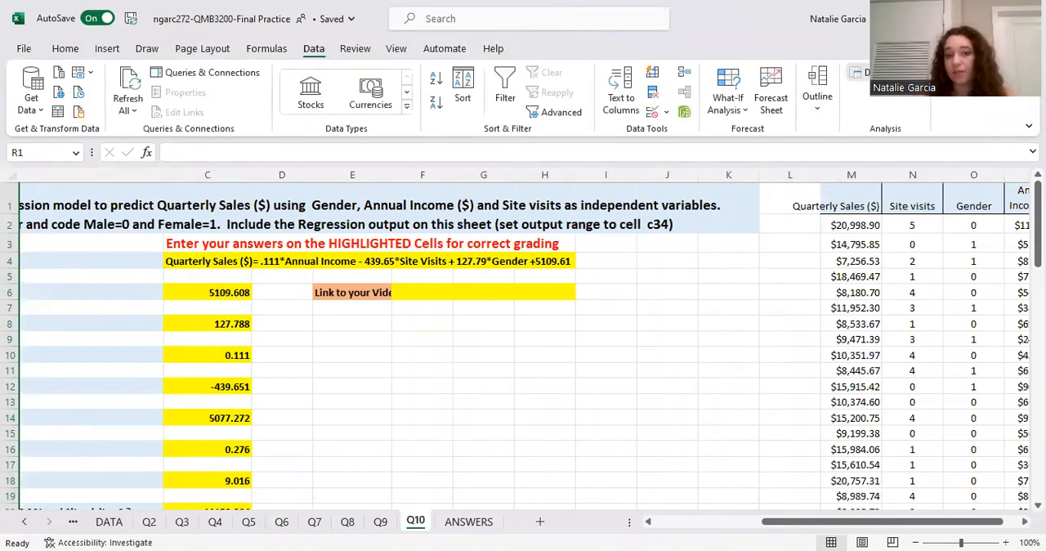
click(862, 72)
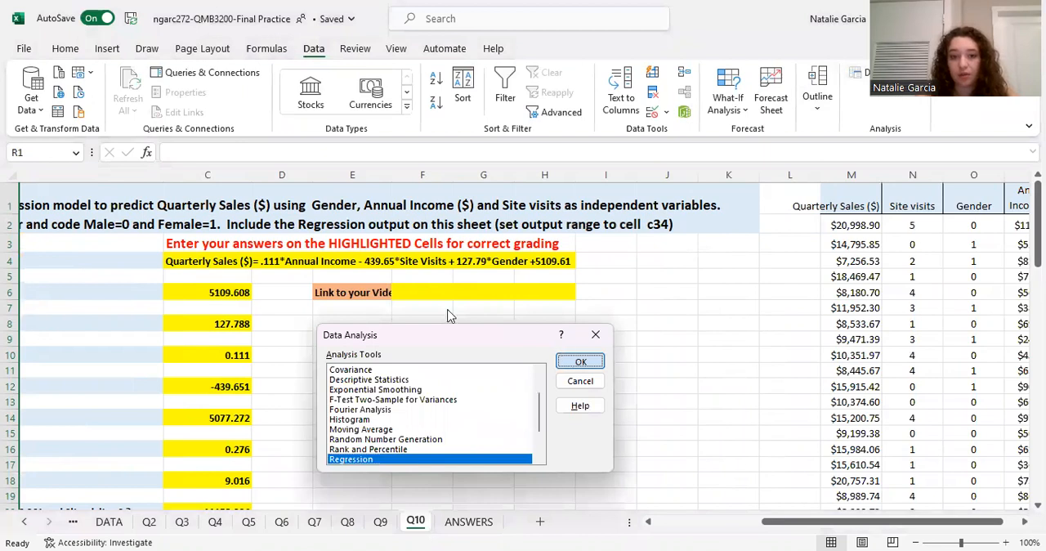
click(505, 305)
key(BackSpace)
key(BackSpace)
key(BackSpace)
key(BackSpace)
key(BackSpace)
key(BackSpace)
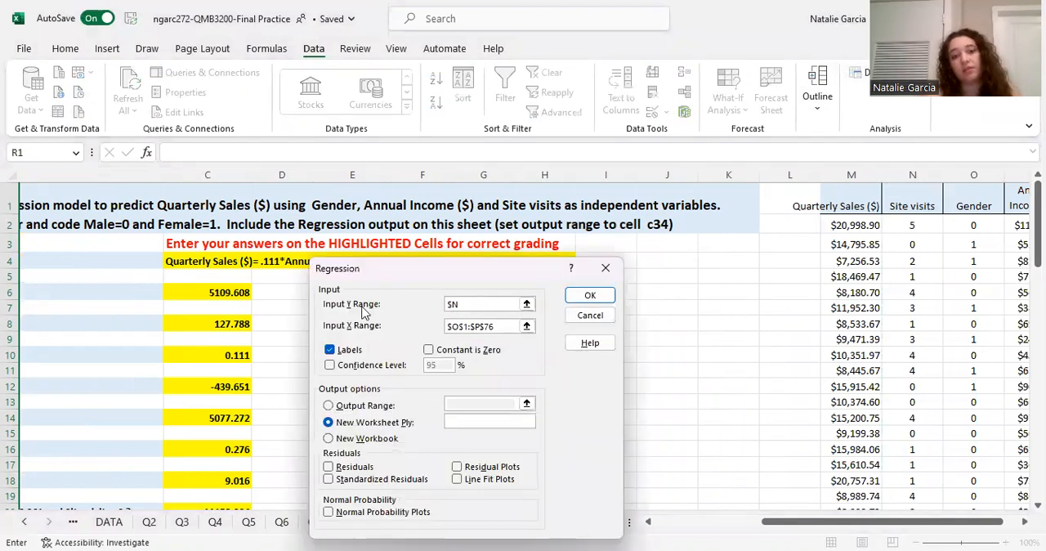
click(494, 326)
key(BackSpace)
key(BackSpace)
key(BackSpace)
key(BackSpace)
key(BackSpace)
key(BackSpace)
key(BackSpace)
key(BackSpace)
key(BackSpace)
key(BackSpace)
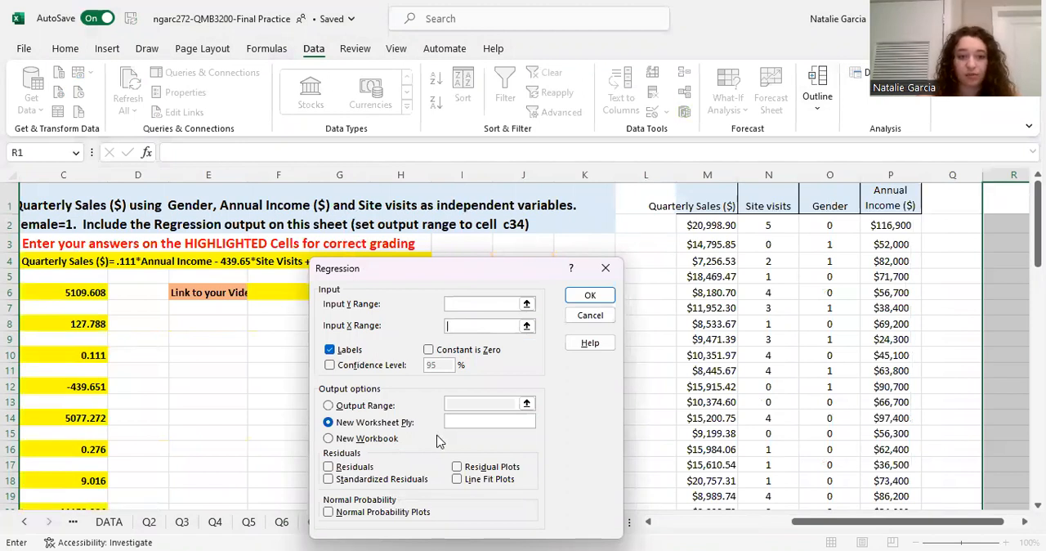
Set the regression's Input Y Range to the Quarterly Sales column, $M$1:$M$76, including its header.
click(461, 304)
click(703, 192)
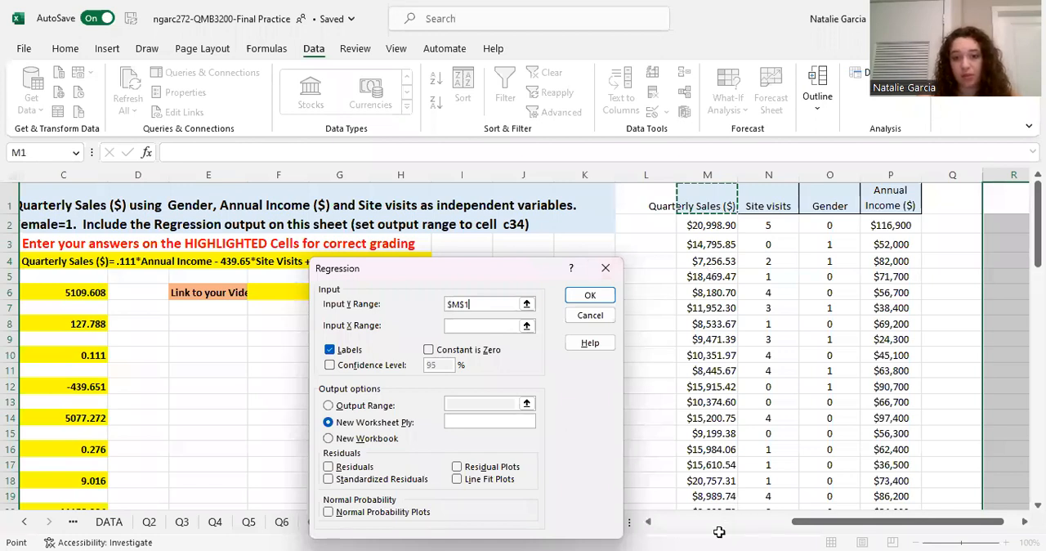
drag(703, 192, 718, 467)
drag(719, 523, 711, 483)
drag(702, 331, 702, 331)
Set the Input X Range to $N$1:$P$76 (Site visits, Gender, Annual Income) and run the regression into a new worksheet.
click(486, 325)
click(898, 319)
click(903, 329)
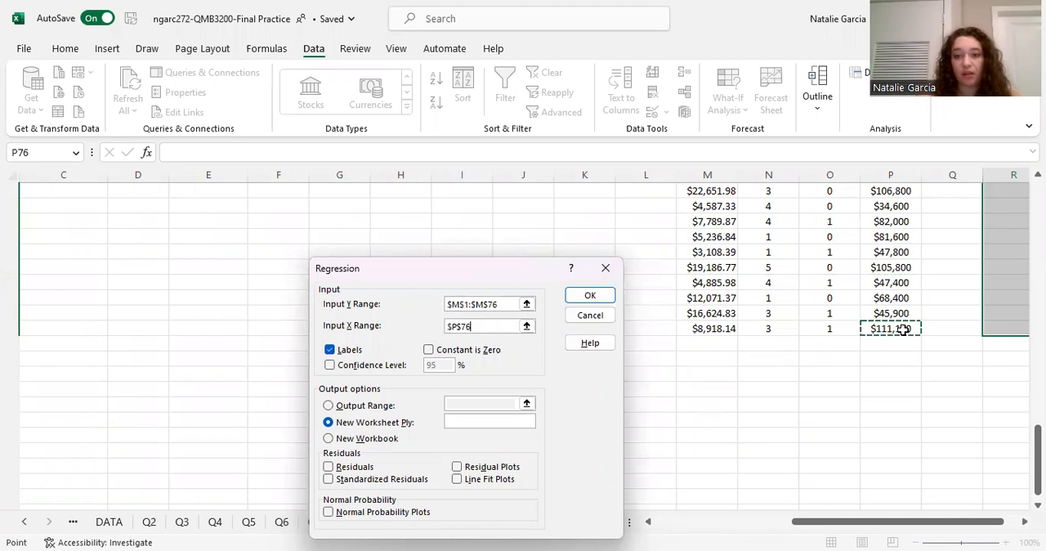
drag(771, 92, 770, 92)
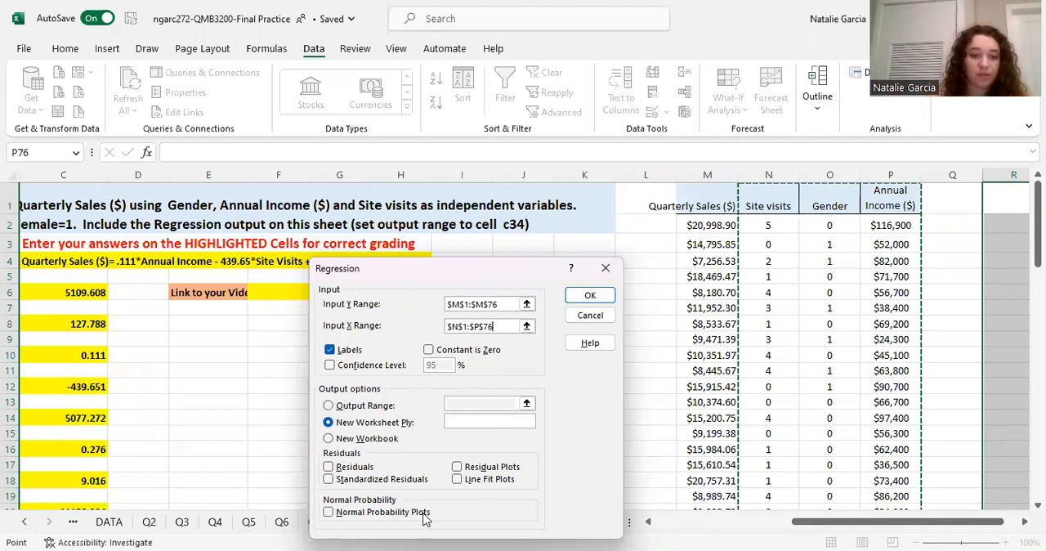
click(590, 296)
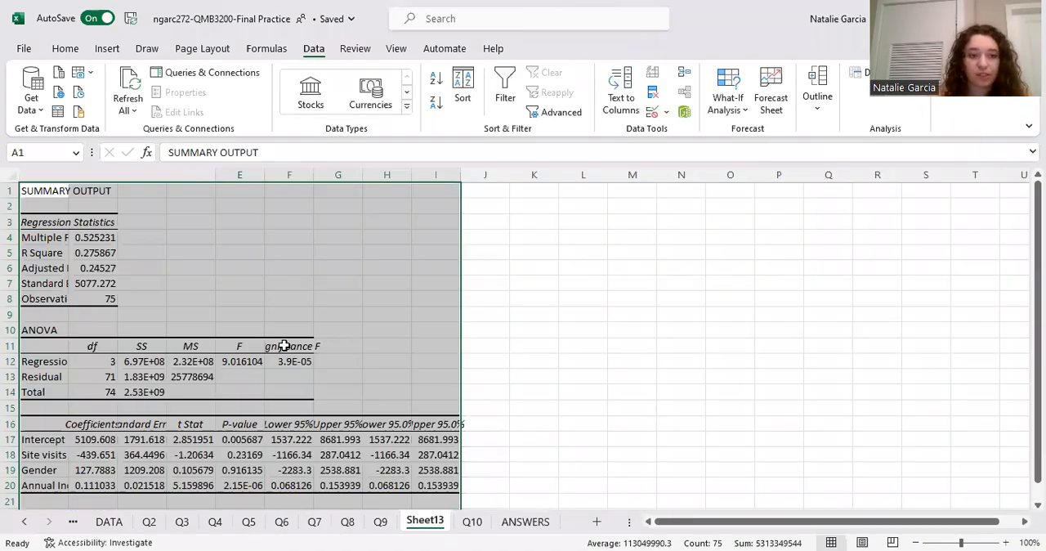
key(alt+Tab)
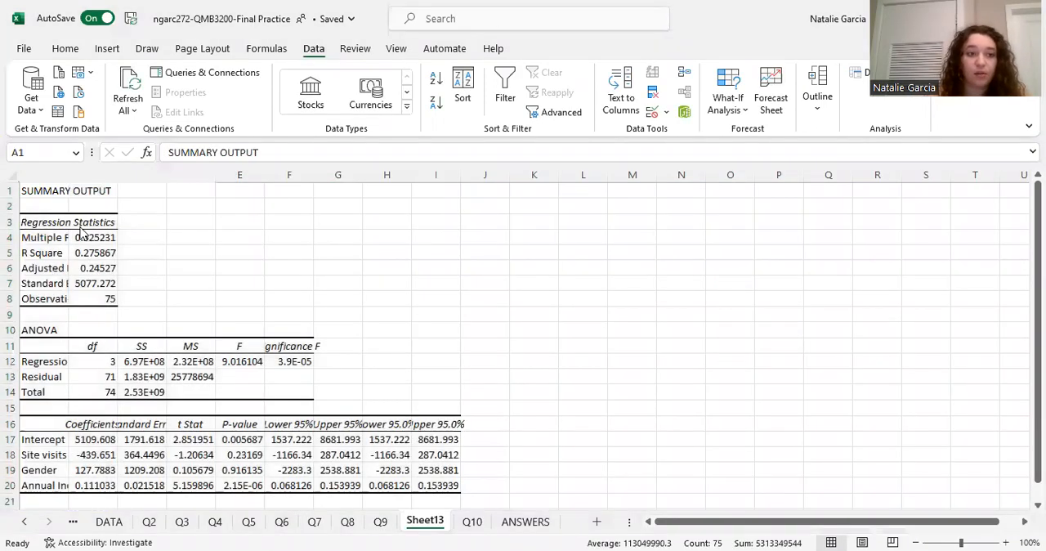
Return to the Q10 sheet and compare the equation, intercept and coefficient answers with the regression output's Coefficients column.
click(475, 527)
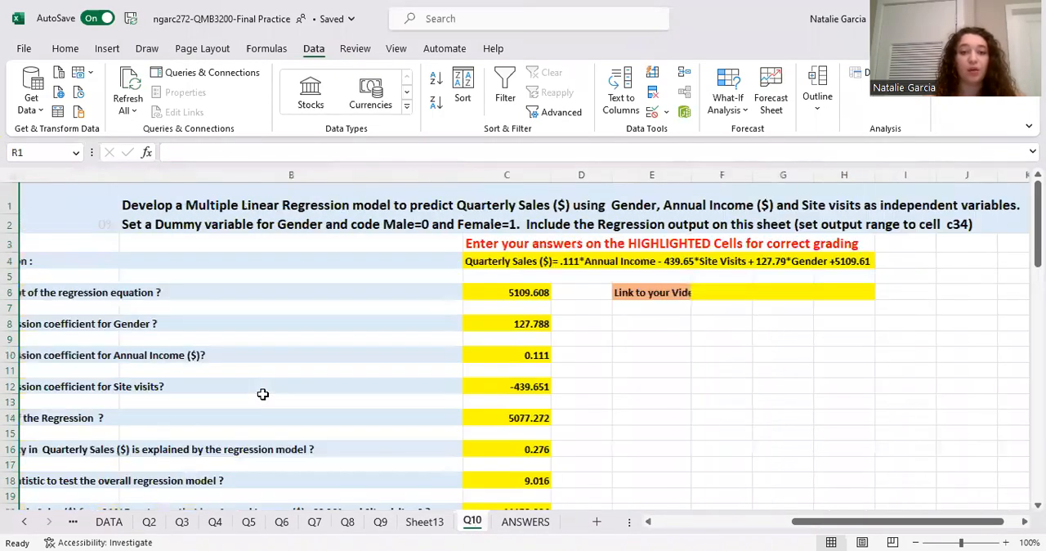
scroll(262, 394, left, 2)
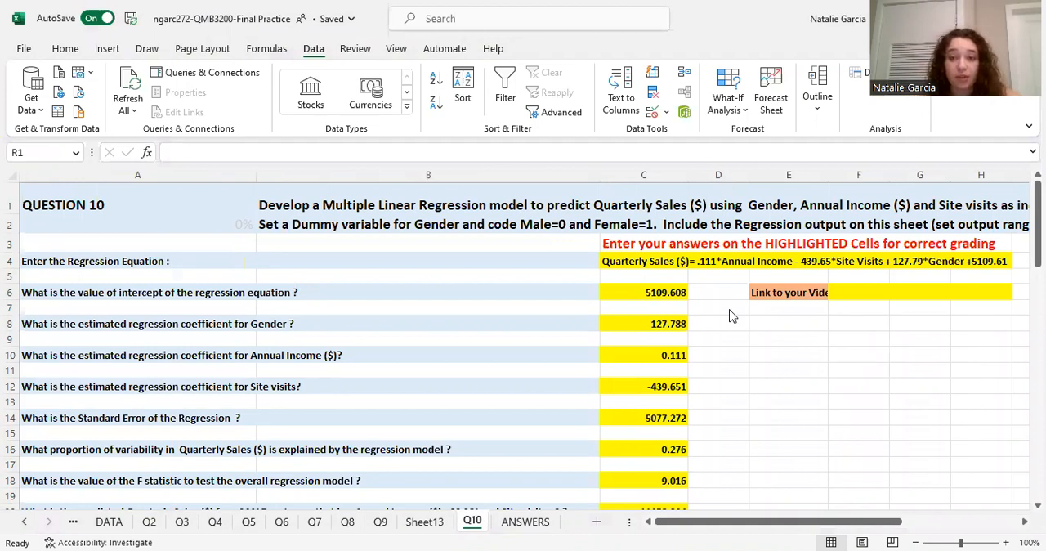
scroll(880, 338, down, 1)
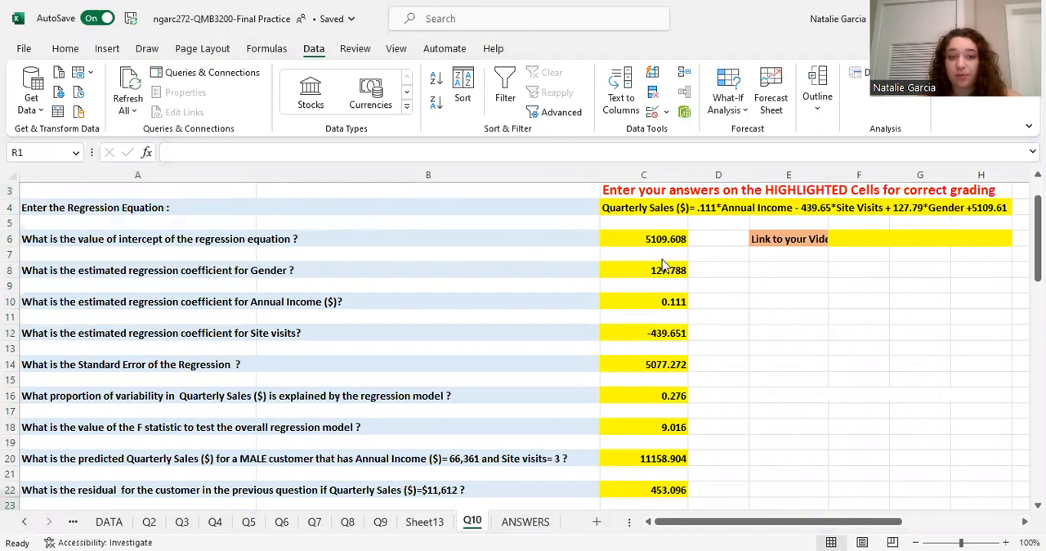
scroll(670, 260, down, 11)
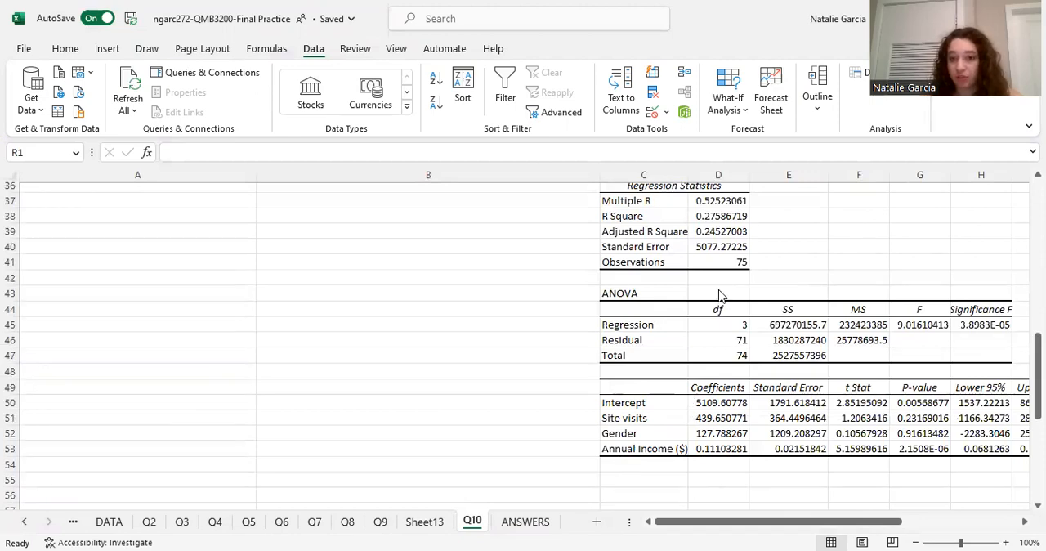
scroll(719, 296, up, 12)
scroll(660, 434, down, 2)
scroll(663, 417, up, 2)
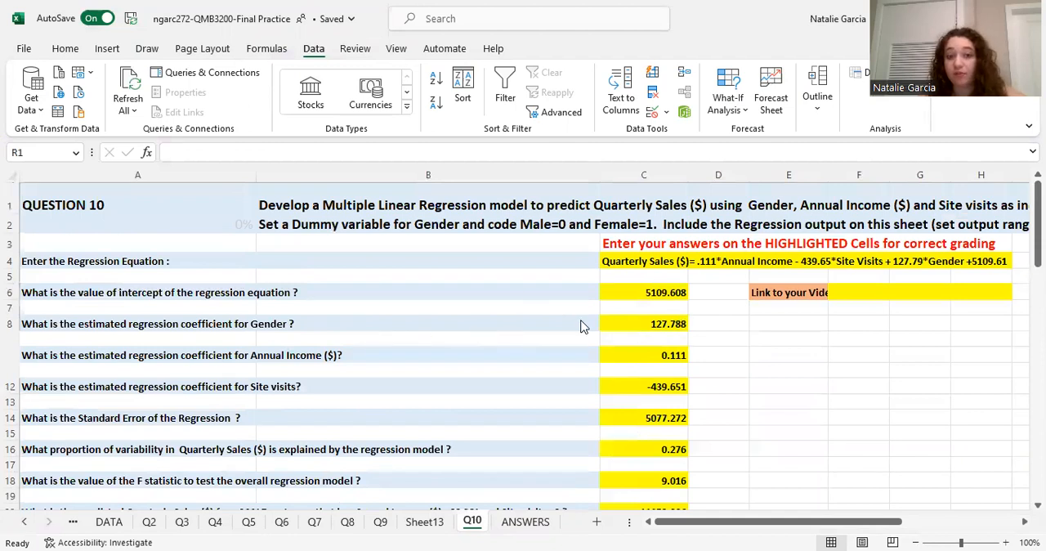
scroll(583, 325, down, 11)
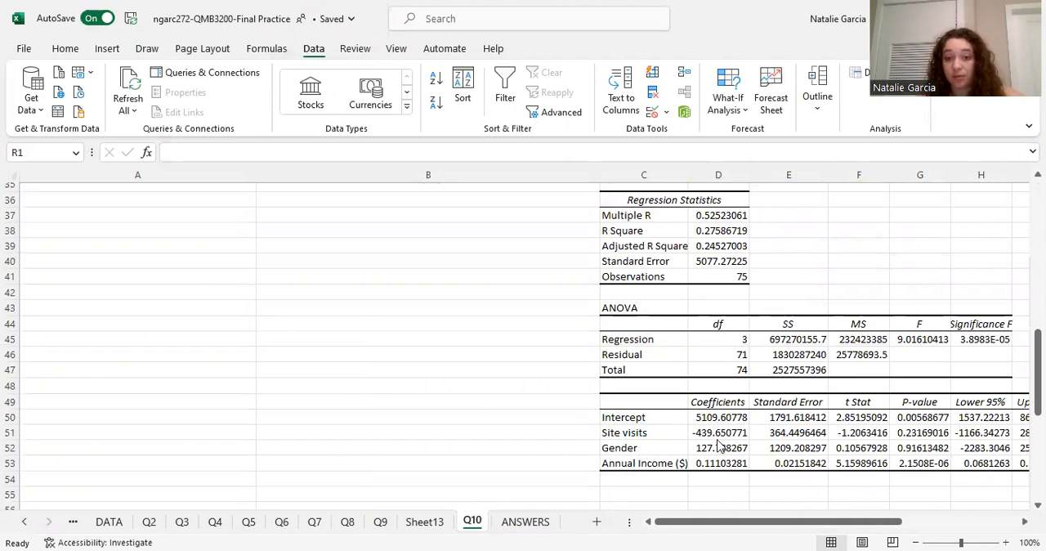
scroll(638, 417, up, 11)
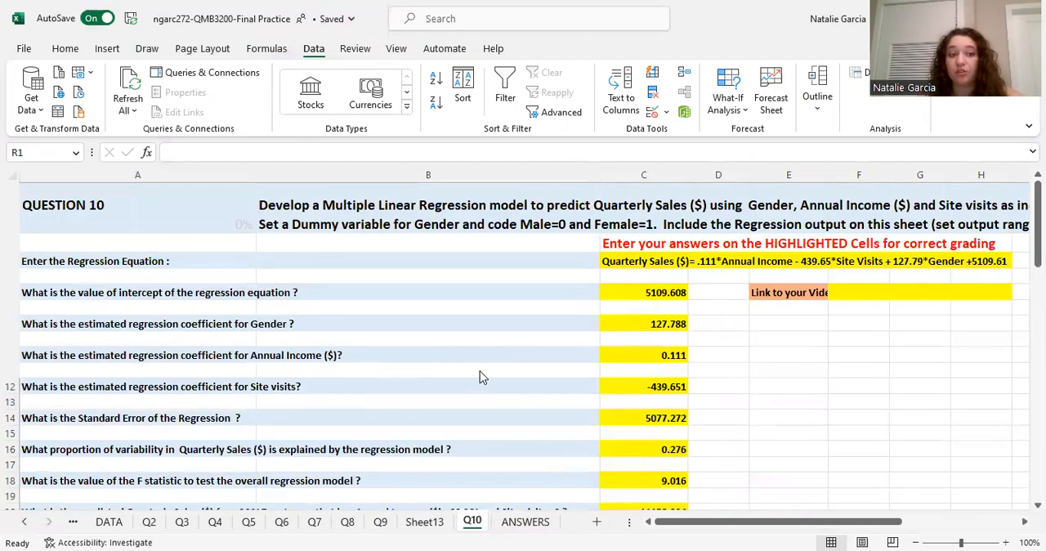
scroll(647, 380, down, 10)
scroll(724, 473, down, 2)
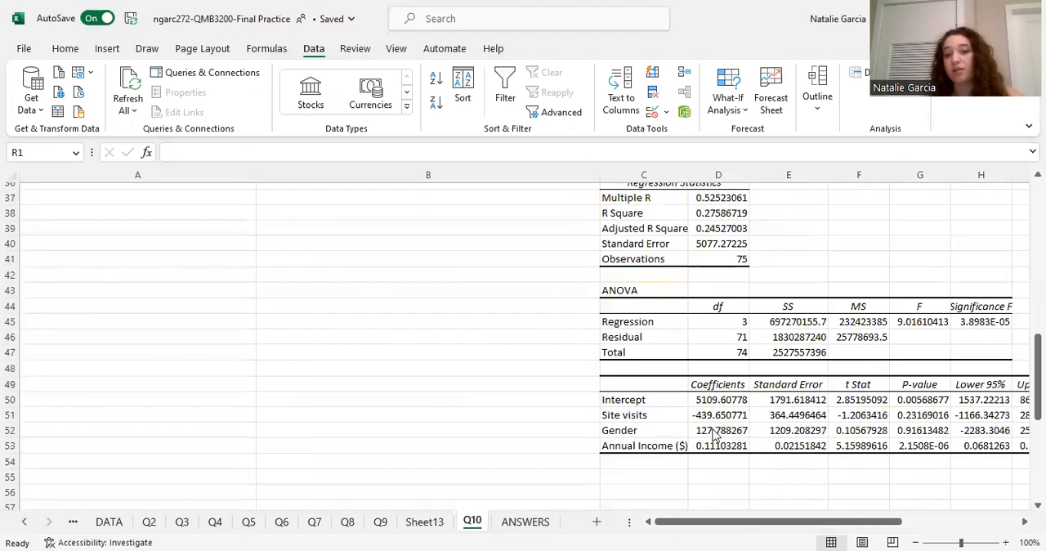
scroll(654, 412, up, 12)
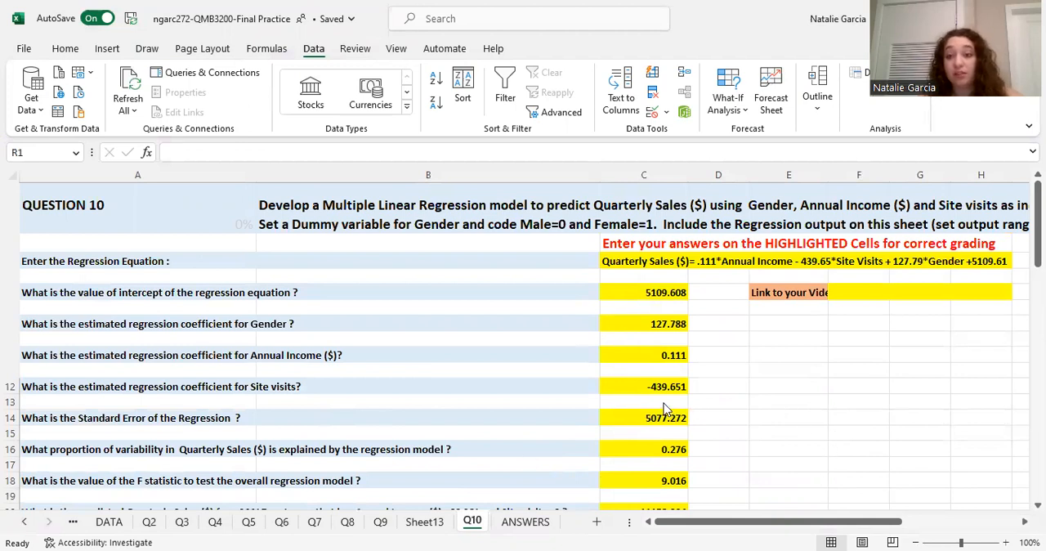
Check the Standard Error, explained variability and F statistic answers against the Regression Statistics and ANOVA tables on Q10.
scroll(741, 404, down, 6)
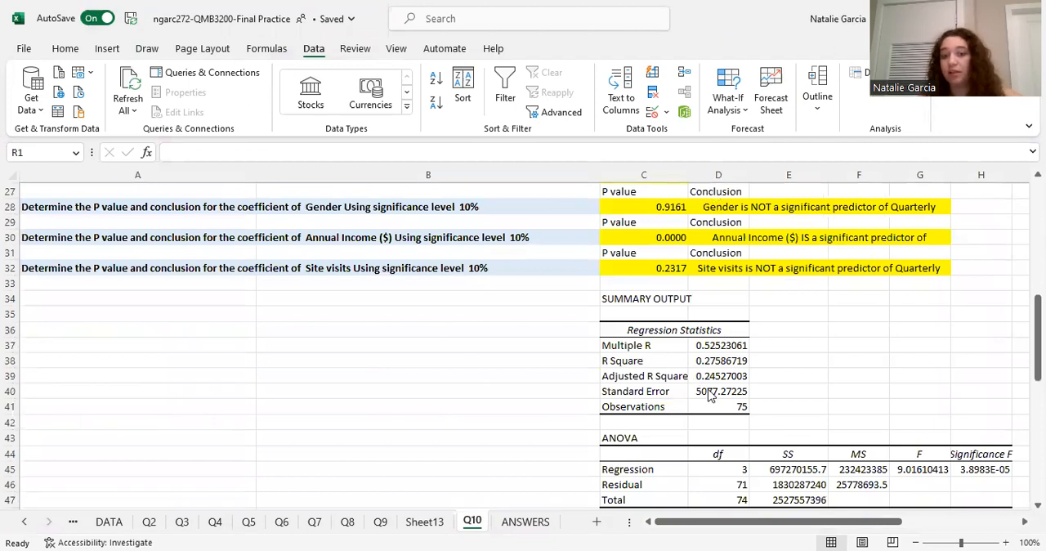
scroll(710, 396, up, 7)
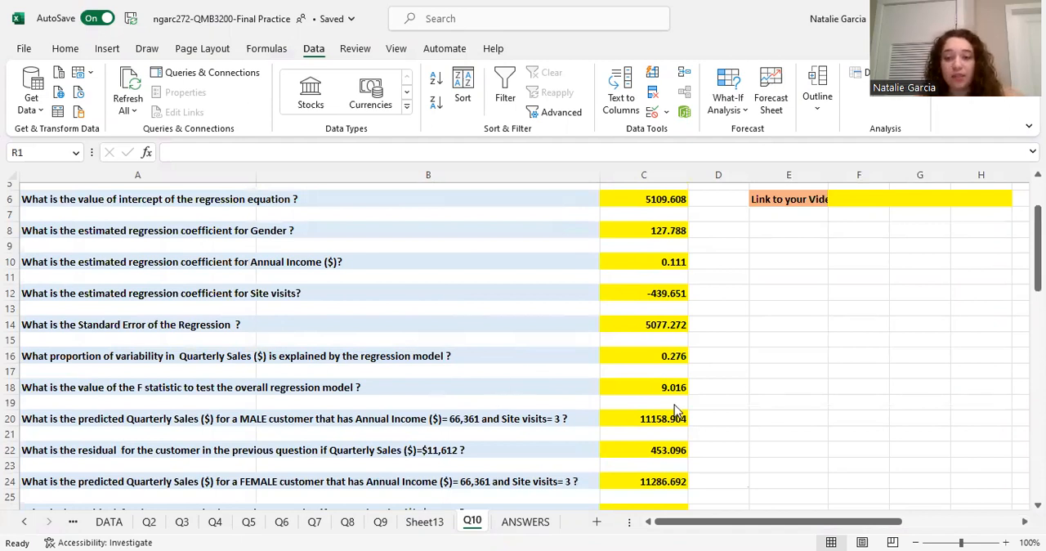
scroll(675, 409, down, 1)
scroll(618, 368, down, 4)
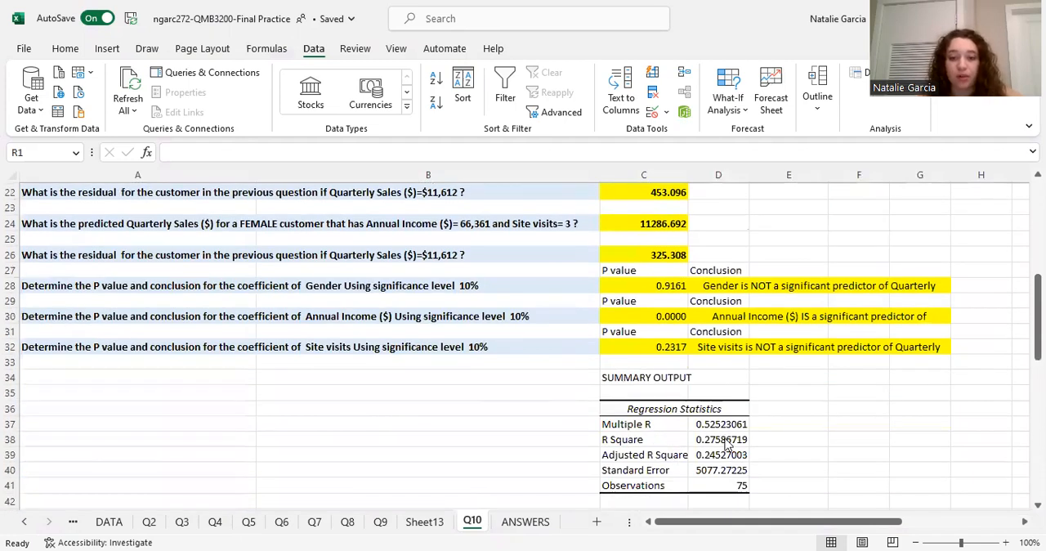
scroll(772, 395, up, 4)
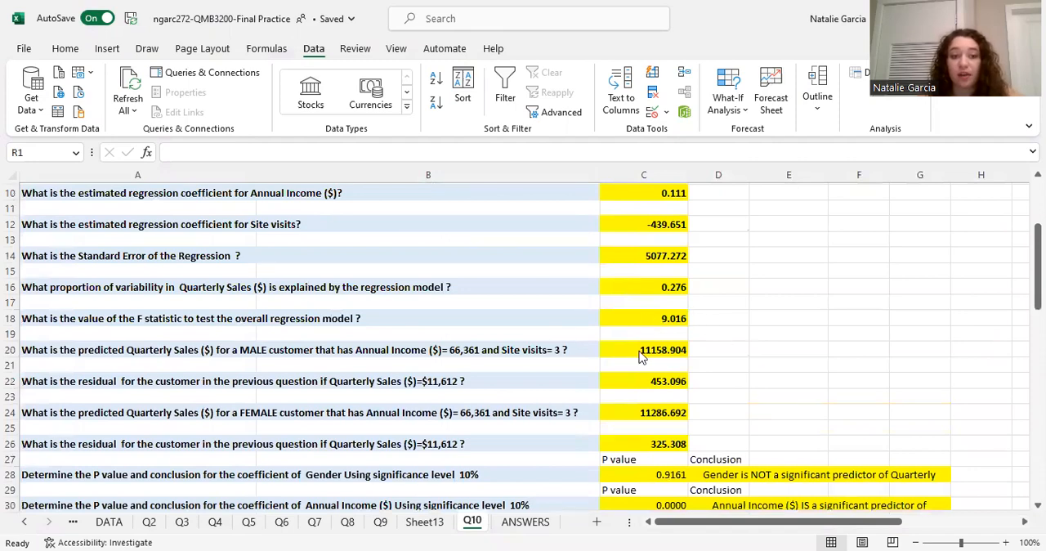
scroll(644, 358, down, 3)
scroll(778, 370, down, 5)
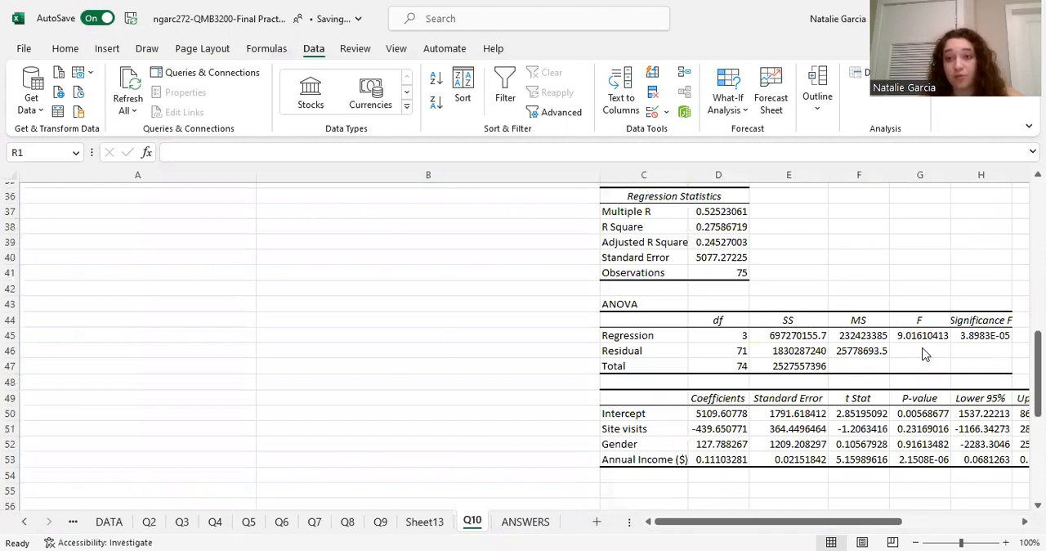
scroll(925, 354, up, 1)
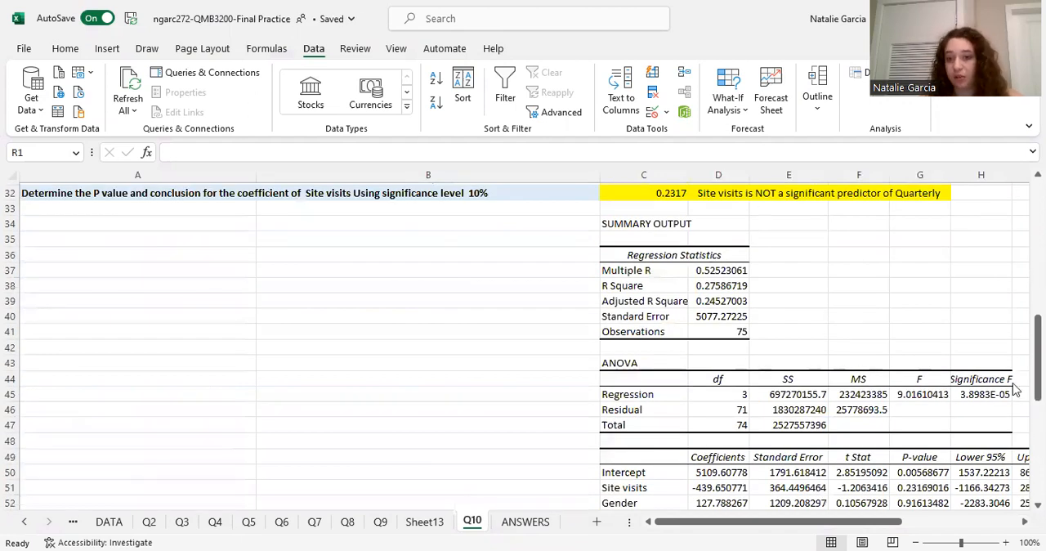
Review the predicted Quarterly Sales and residual questions for the male and female customers alongside the regression equation and coefficients.
scroll(873, 378, up, 7)
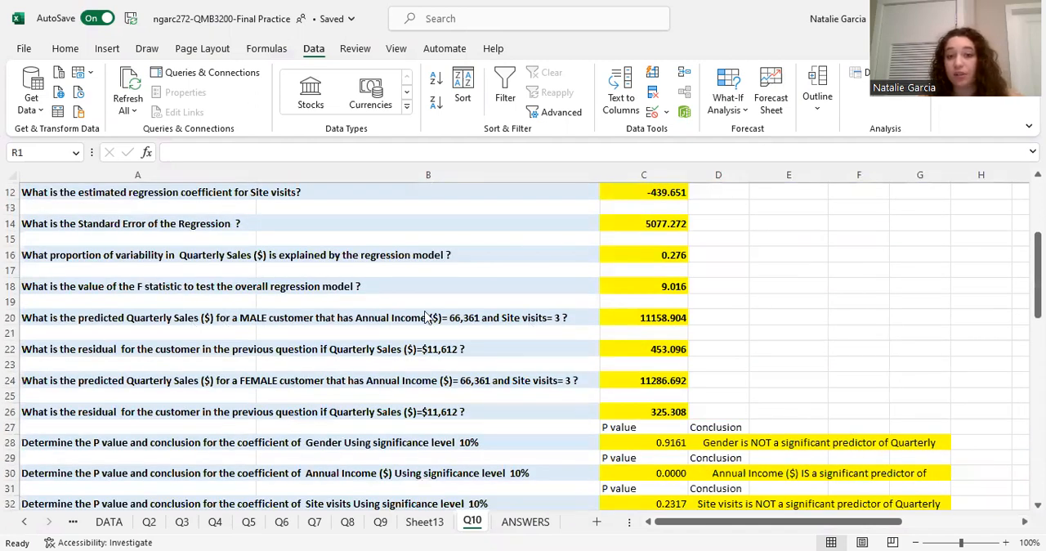
scroll(638, 335, up, 4)
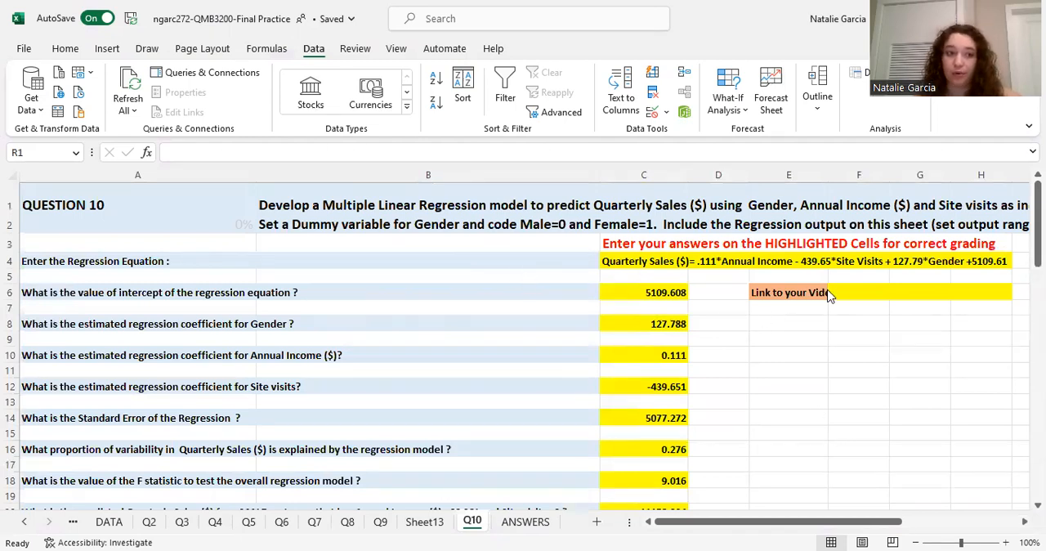
scroll(657, 335, down, 1)
scroll(654, 334, down, 3)
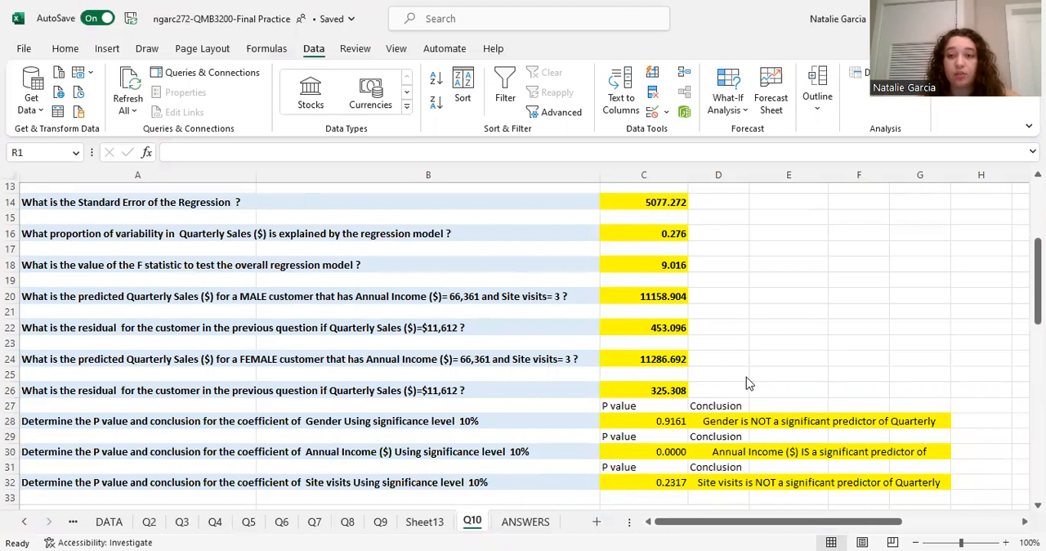
scroll(746, 380, down, 9)
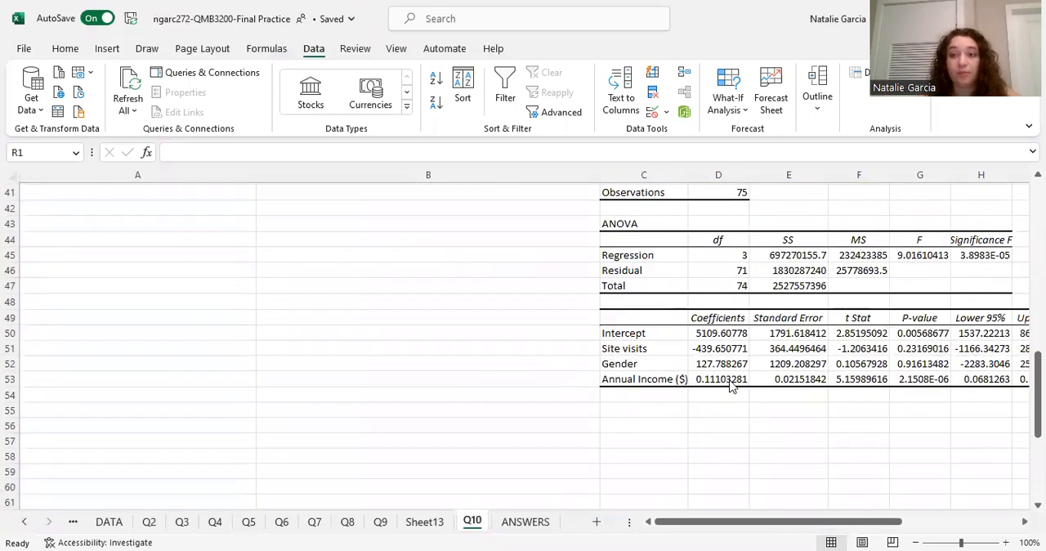
scroll(733, 393, up, 11)
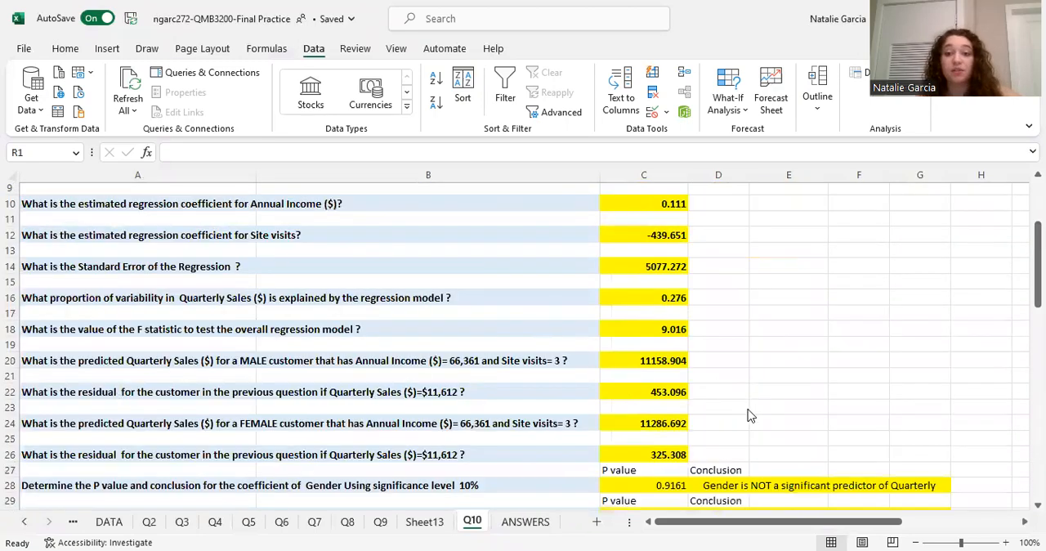
Inspect the male customer's predicted Quarterly Sales formula in C20 and trace its terms to the regression coefficients.
scroll(736, 392, down, 8)
scroll(785, 343, up, 7)
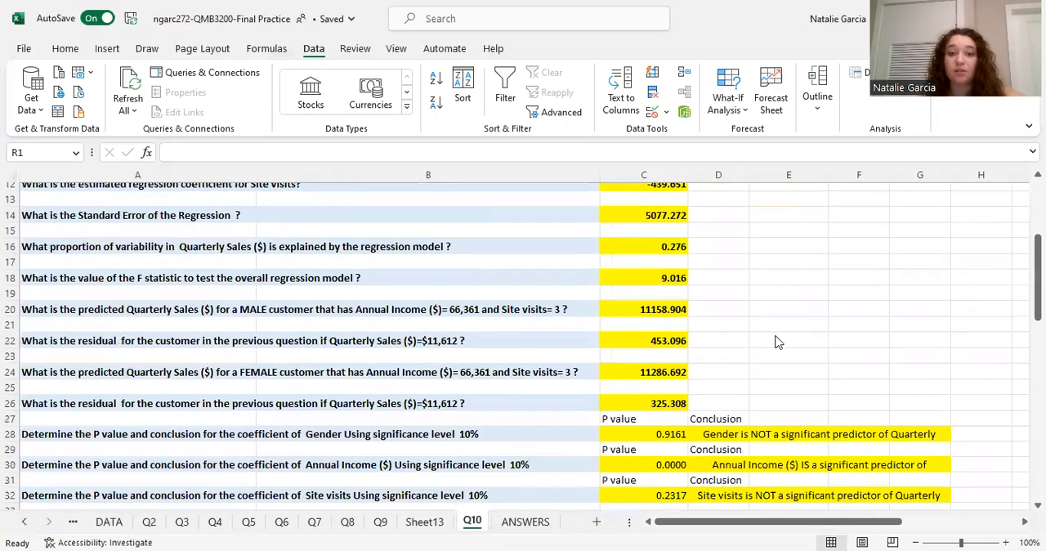
scroll(889, 457, down, 10)
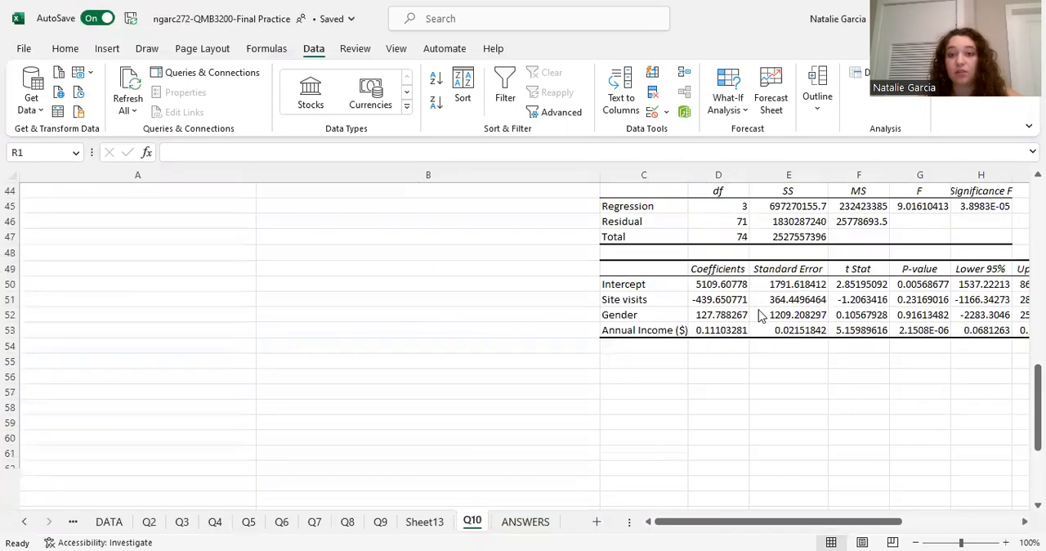
scroll(715, 296, up, 6)
scroll(722, 272, up, 5)
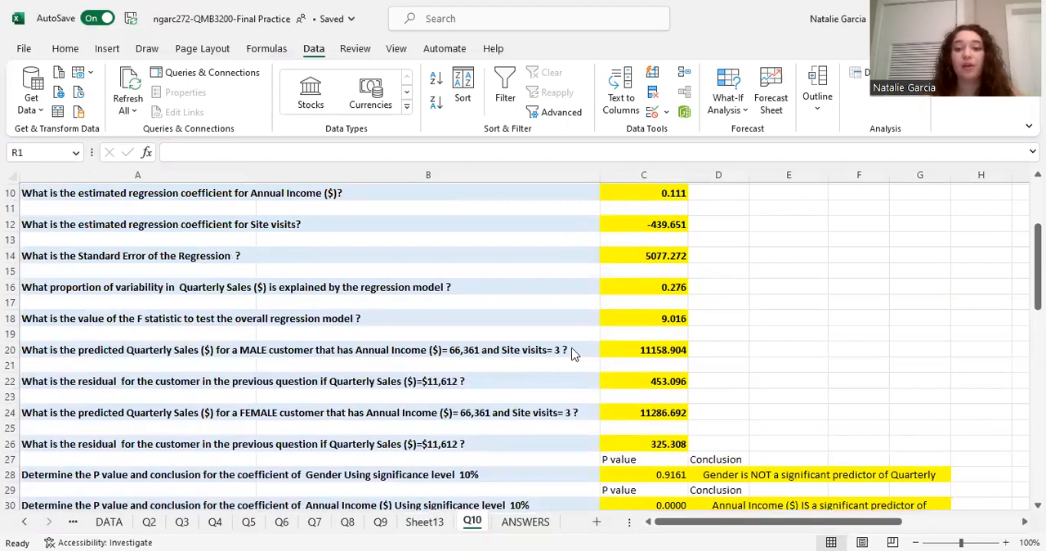
click(638, 352)
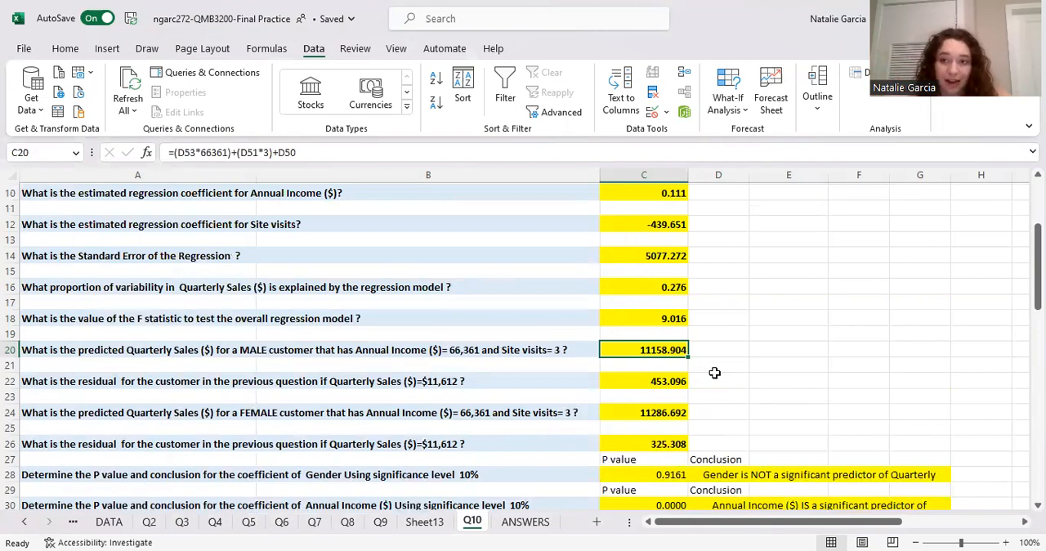
scroll(714, 372, down, 9)
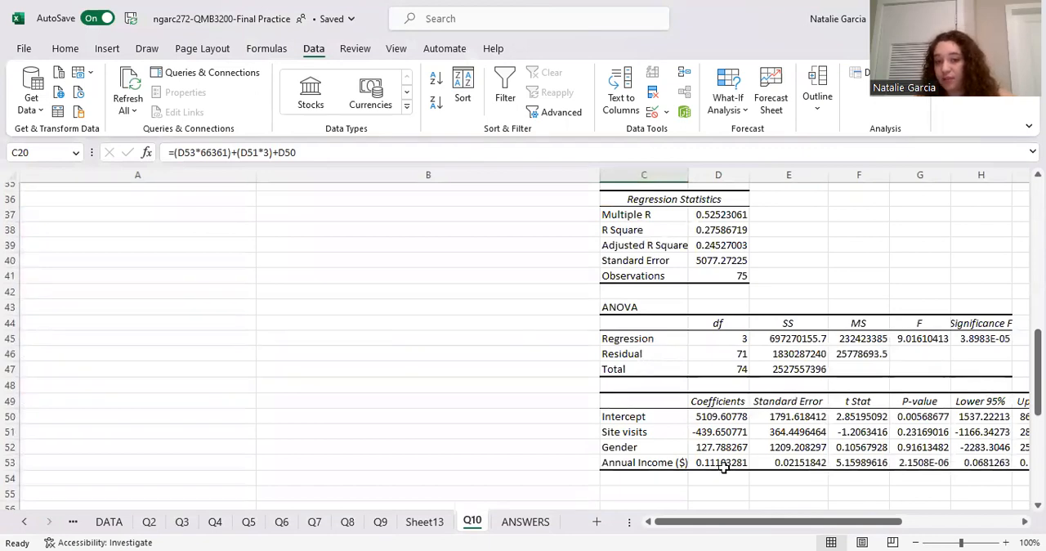
scroll(780, 447, up, 7)
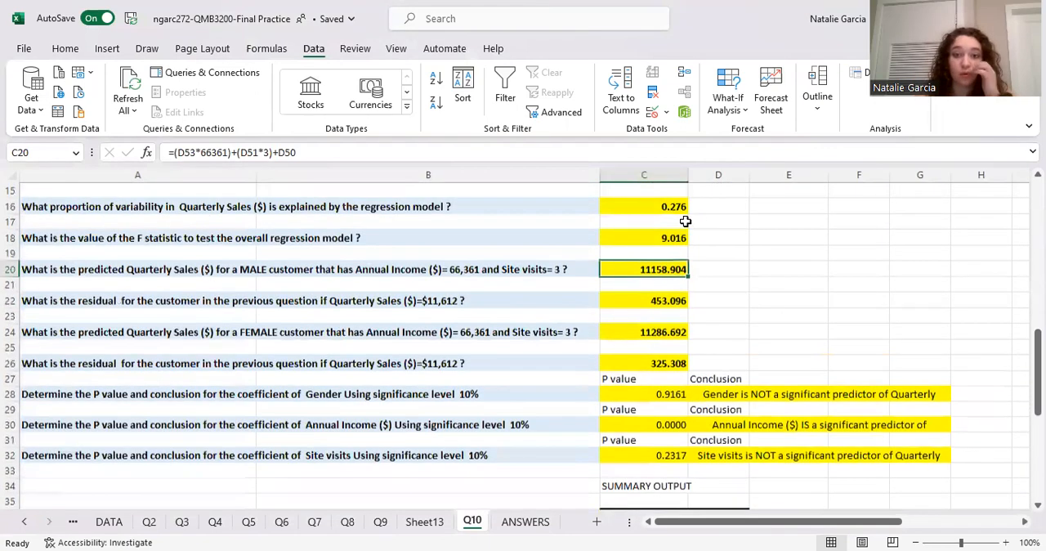
Compare the P values and 10% significance conclusions for Gender, Annual Income and Site visits with the regression output's P-value column.
scroll(859, 361, down, 2)
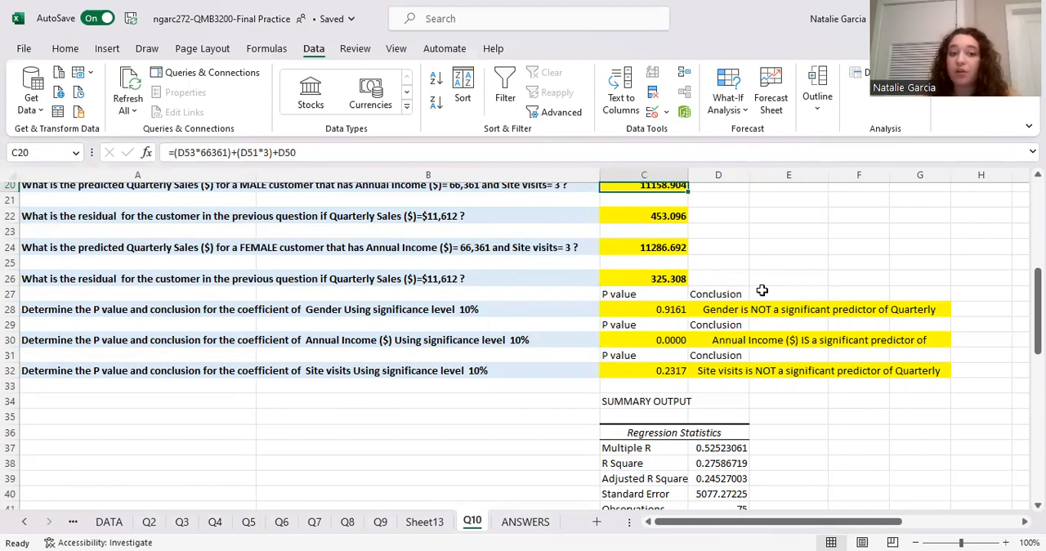
scroll(760, 292, down, 1)
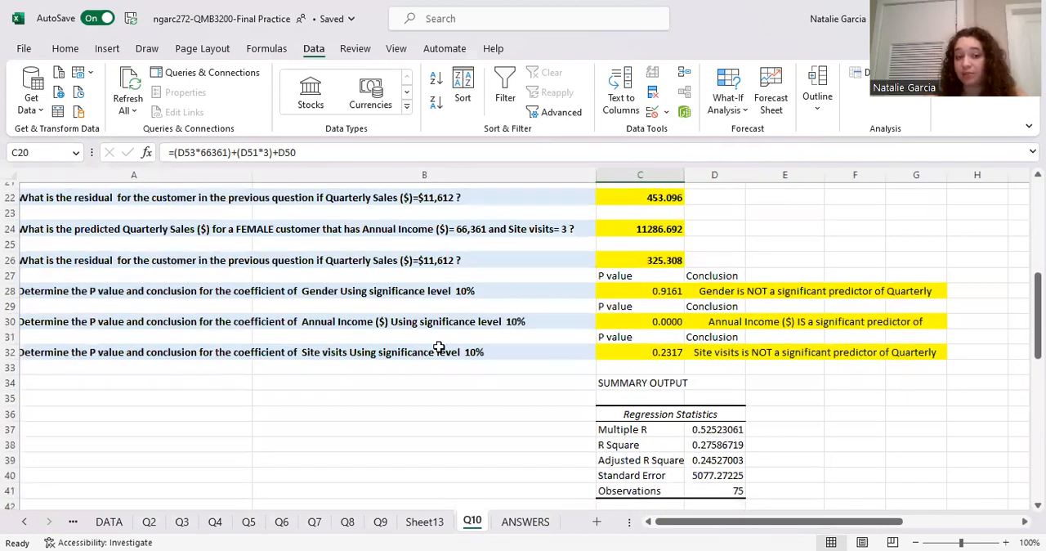
scroll(408, 347, down, 6)
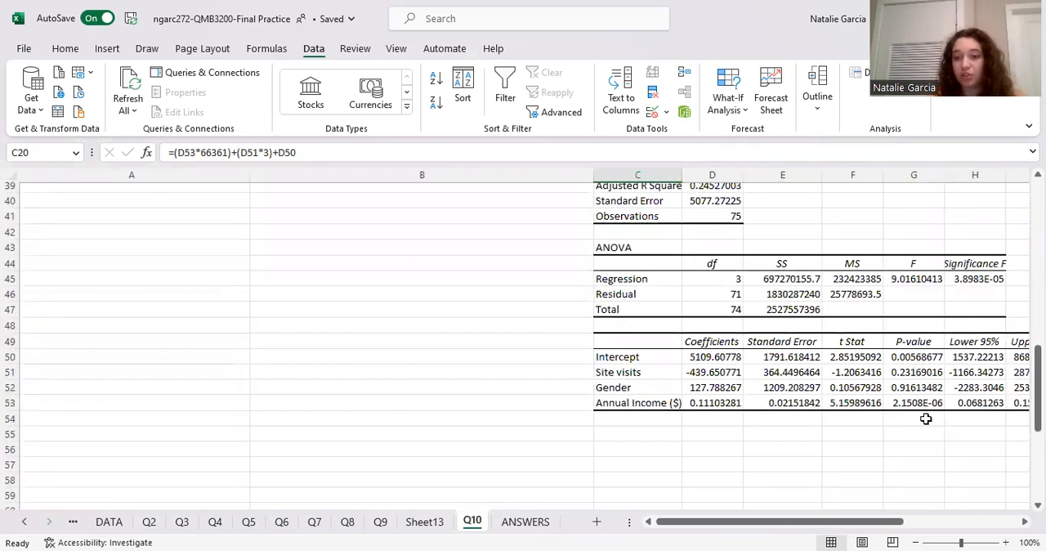
scroll(828, 322, up, 4)
scroll(828, 321, up, 1)
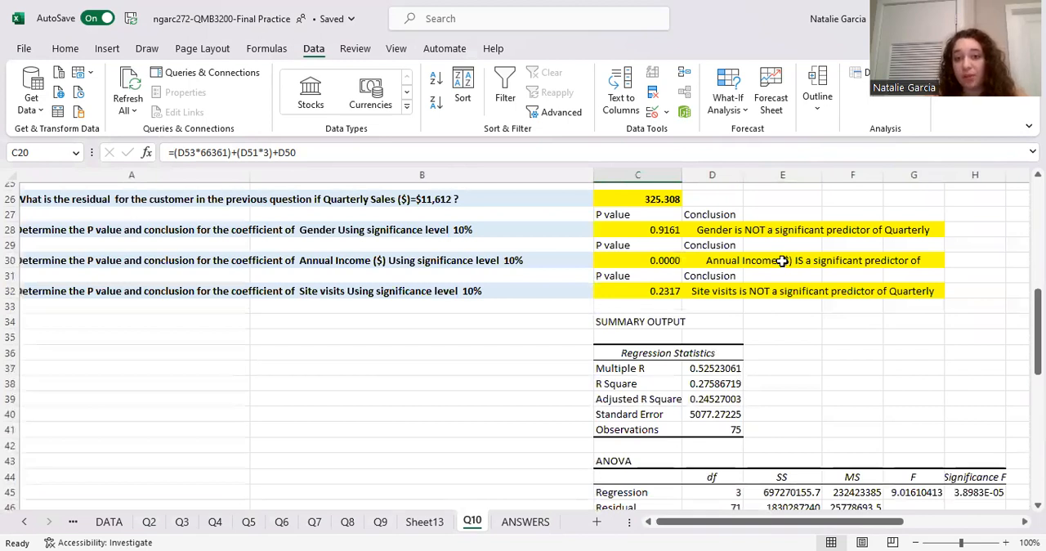
scroll(881, 273, up, 1)
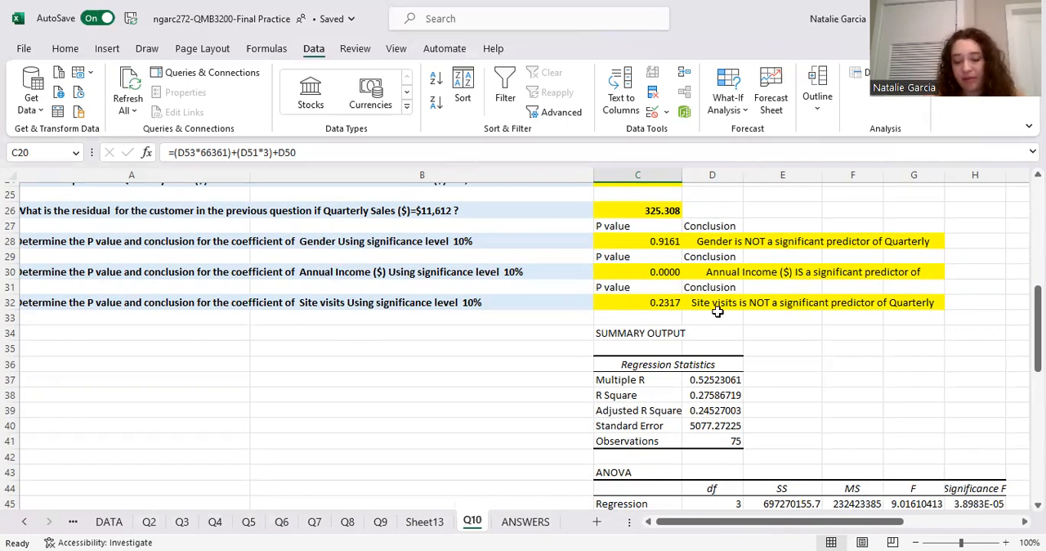
scroll(717, 311, down, 15)
Review the Question 10 instructions, the regression equation and the Quarterly Sales, Site visits, Gender and Annual Income data in columns M to P.
scroll(718, 311, up, 20)
scroll(717, 311, up, 5)
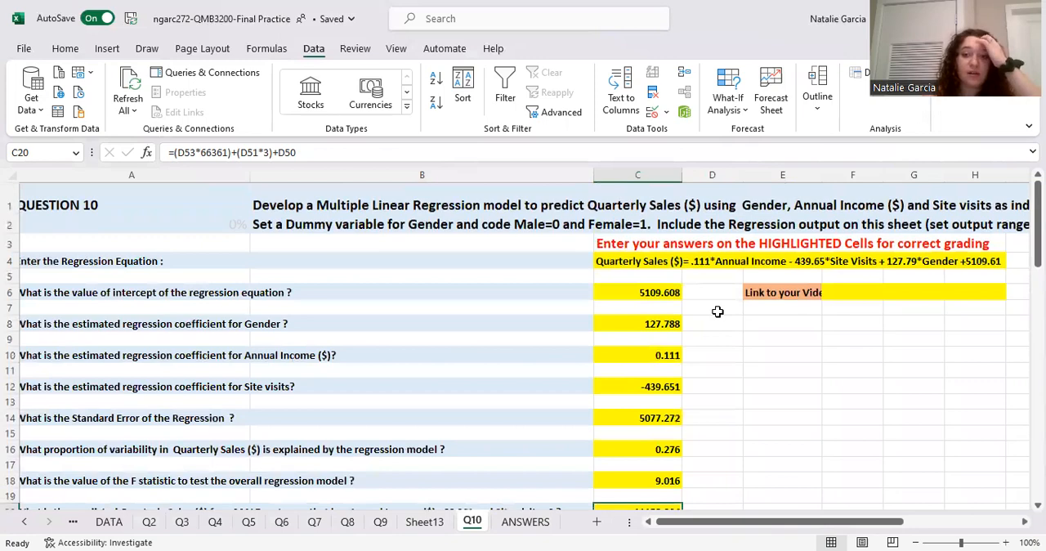
scroll(718, 311, right, 3)
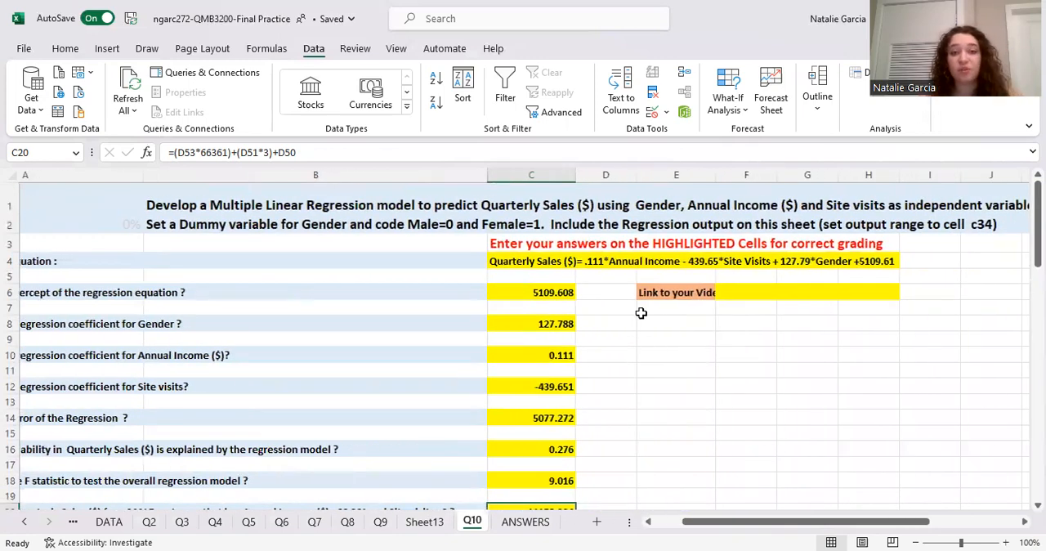
scroll(640, 313, down, 1)
scroll(640, 313, right, 2)
scroll(641, 313, left, 4)
scroll(643, 312, right, 4)
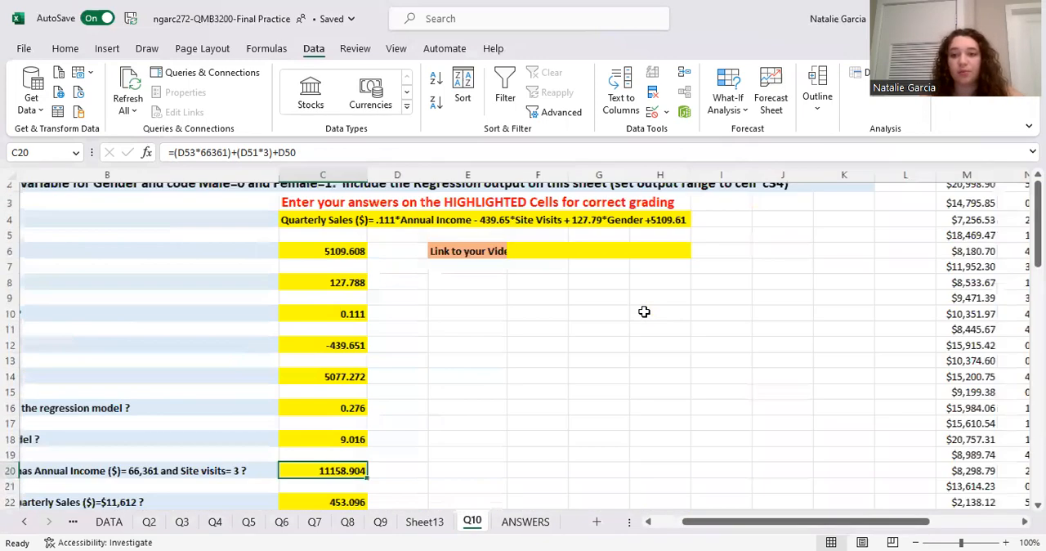
scroll(644, 312, up, 1)
scroll(643, 311, right, 9)
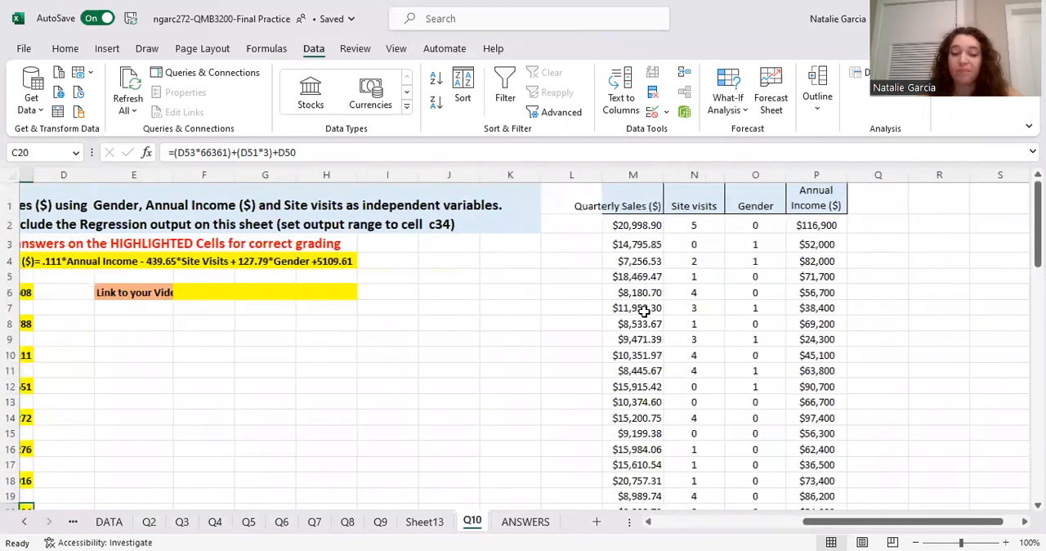
scroll(271, 373, left, 8)
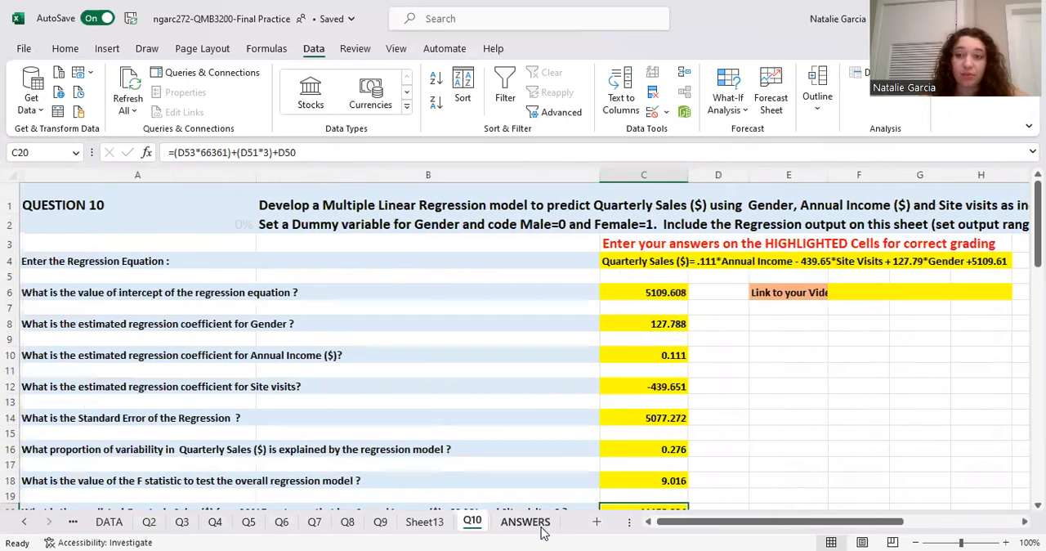
Check the entered answers for all questions against the correct answers and the preliminary score on the ANSWERS sheet.
click(541, 528)
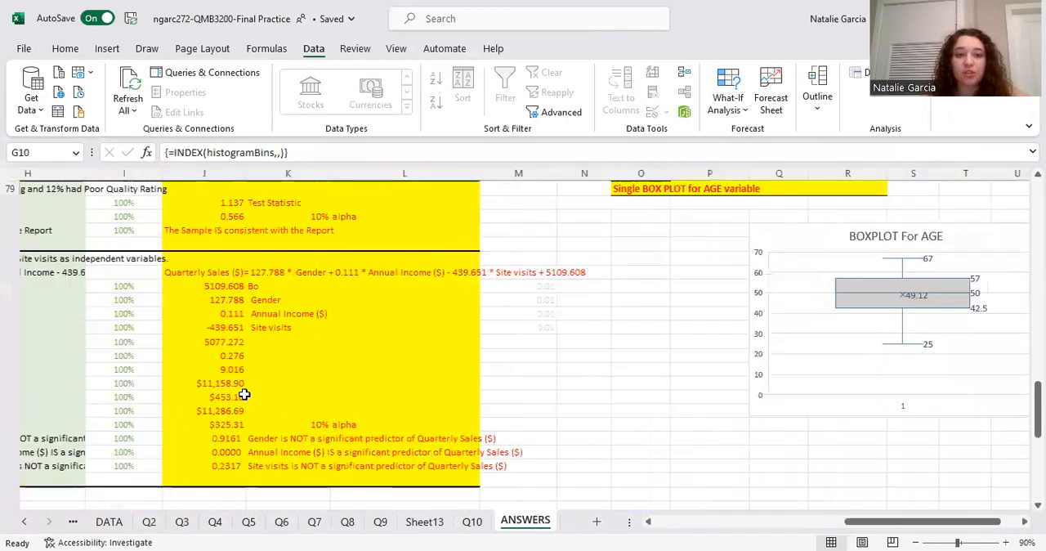
scroll(244, 394, left, 7)
scroll(500, 284, up, 17)
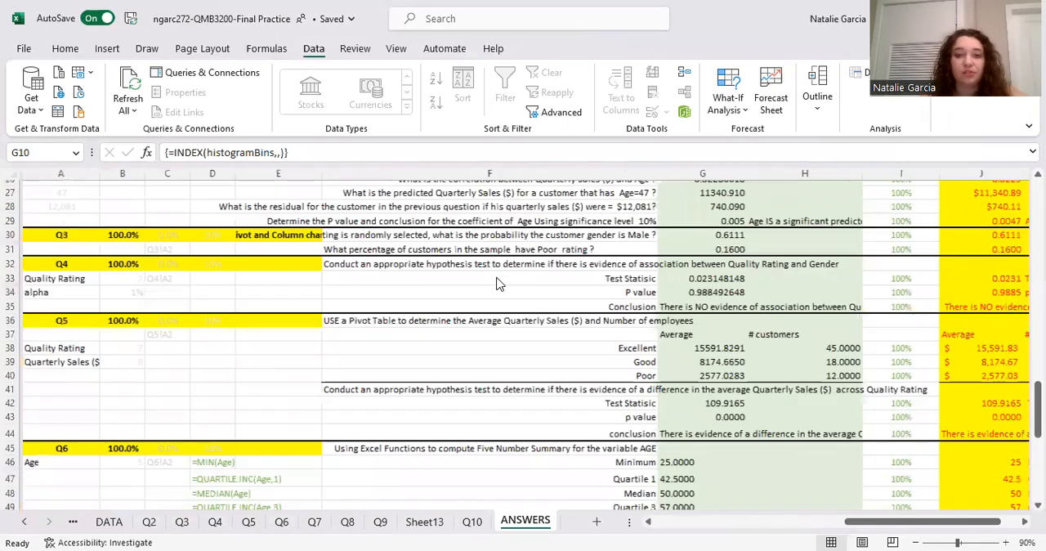
scroll(501, 284, up, 8)
scroll(873, 289, down, 4)
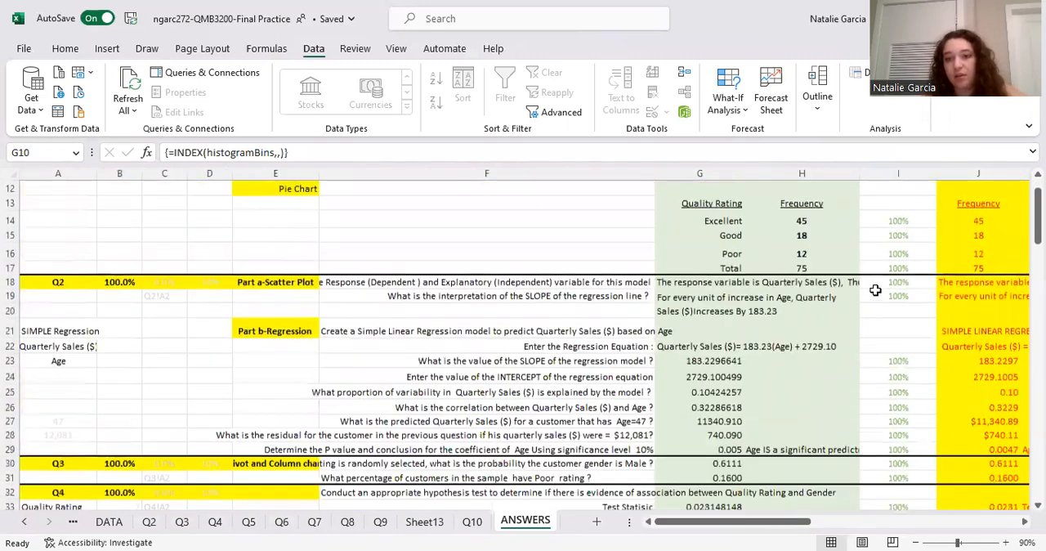
scroll(874, 290, down, 11)
scroll(875, 290, down, 7)
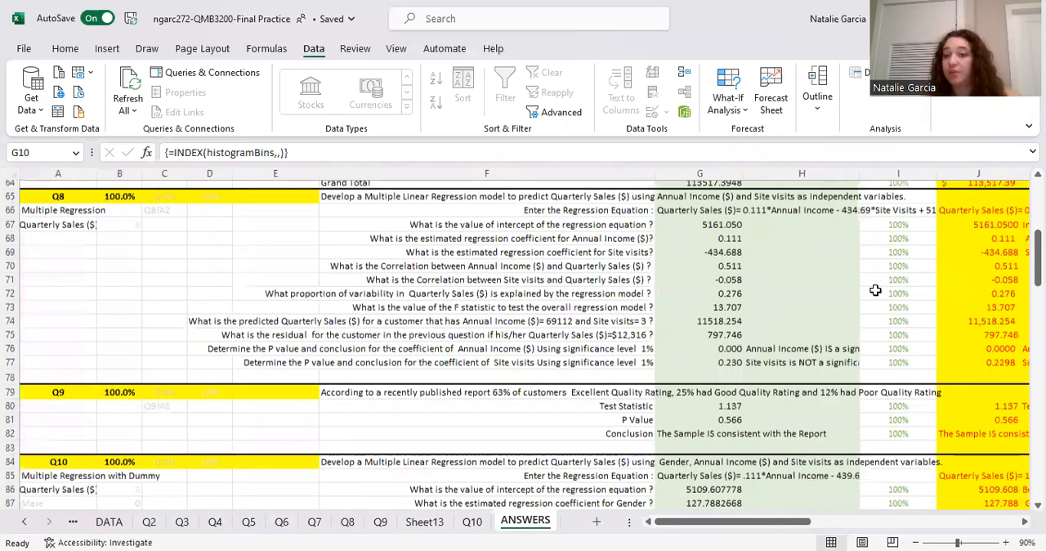
scroll(875, 290, down, 15)
scroll(874, 290, up, 20)
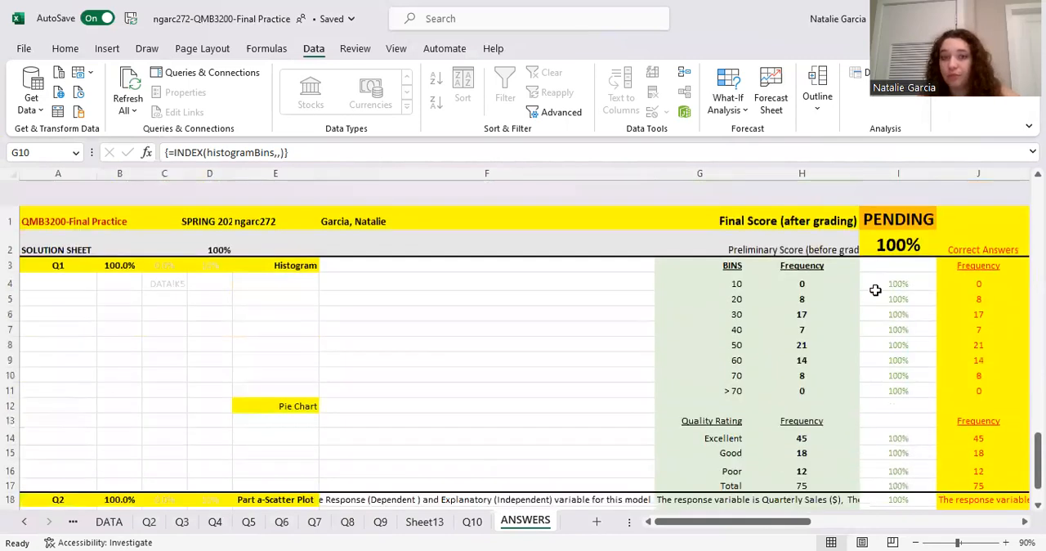